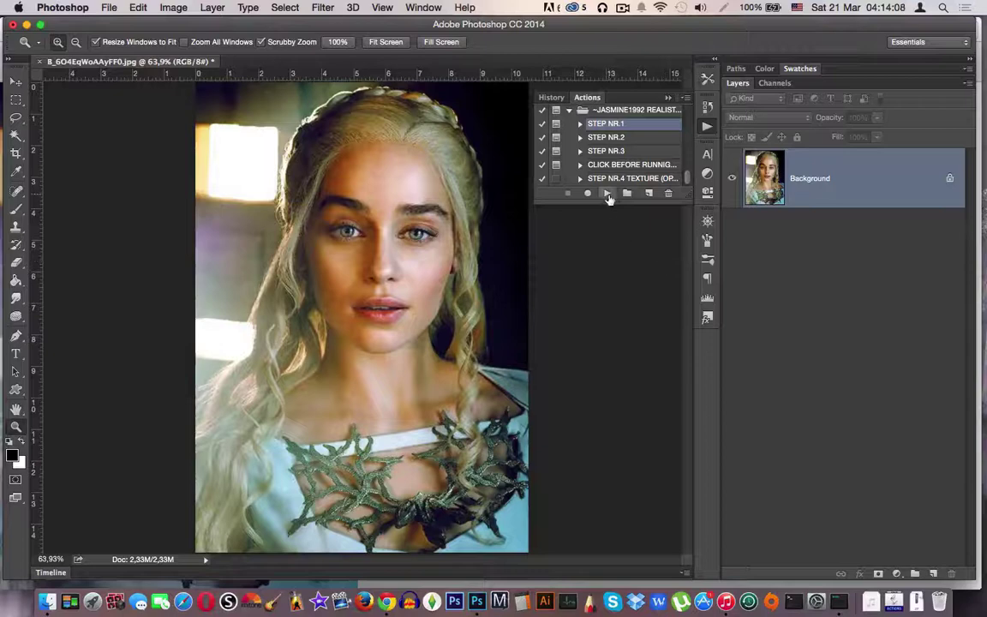
Play STEP NR.1 of the JASMINE1992 REALISTIC action and dismiss its message
click(613, 259)
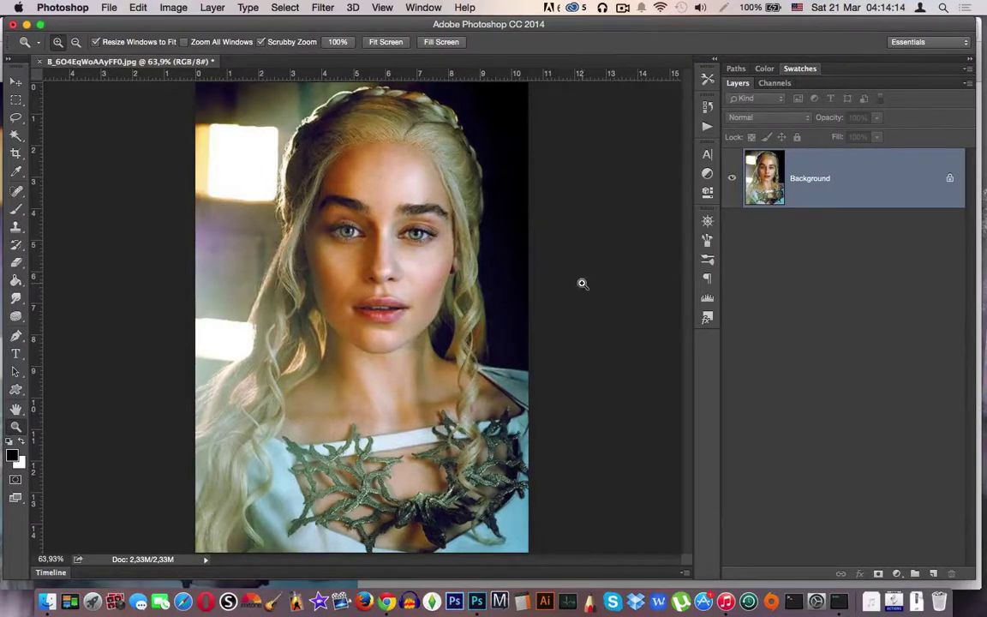
click(706, 126)
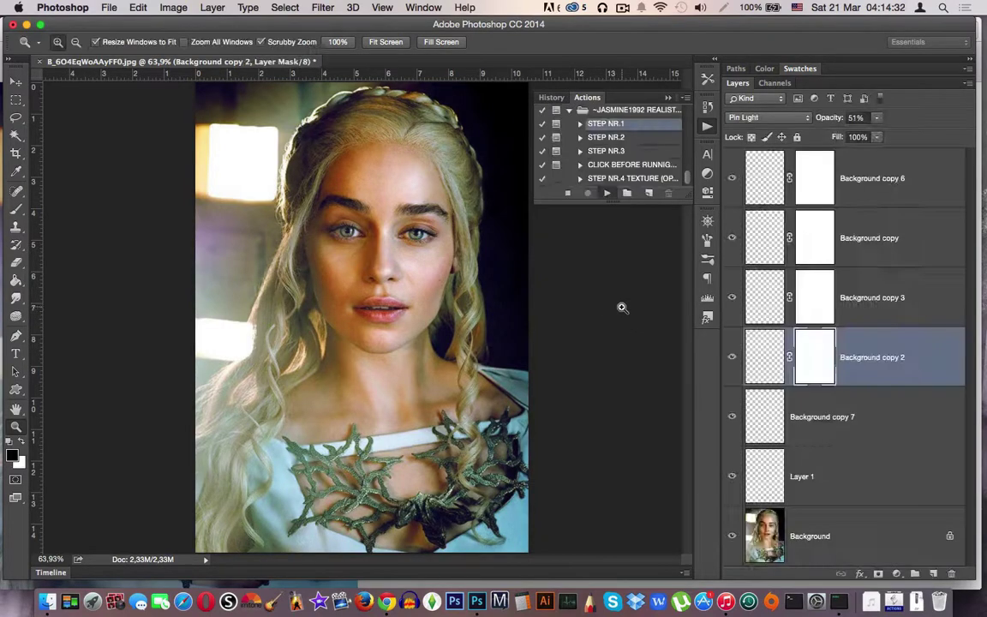
click(596, 222)
click(865, 178)
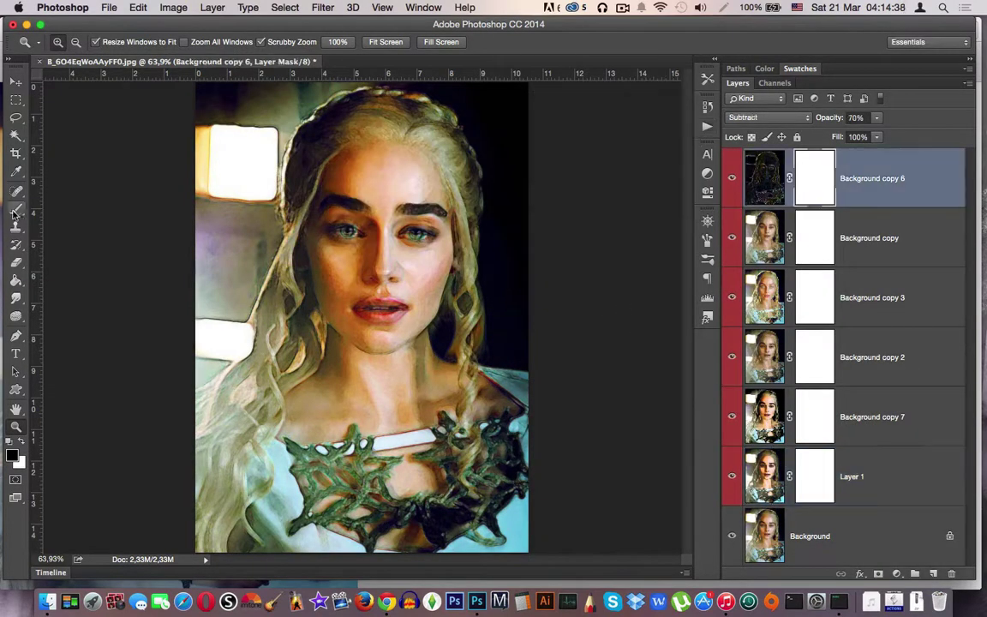
Choose a slightly smaller soft round brush for painting Background copy 6's mask
click(337, 41)
key(b)
right_click(408, 186)
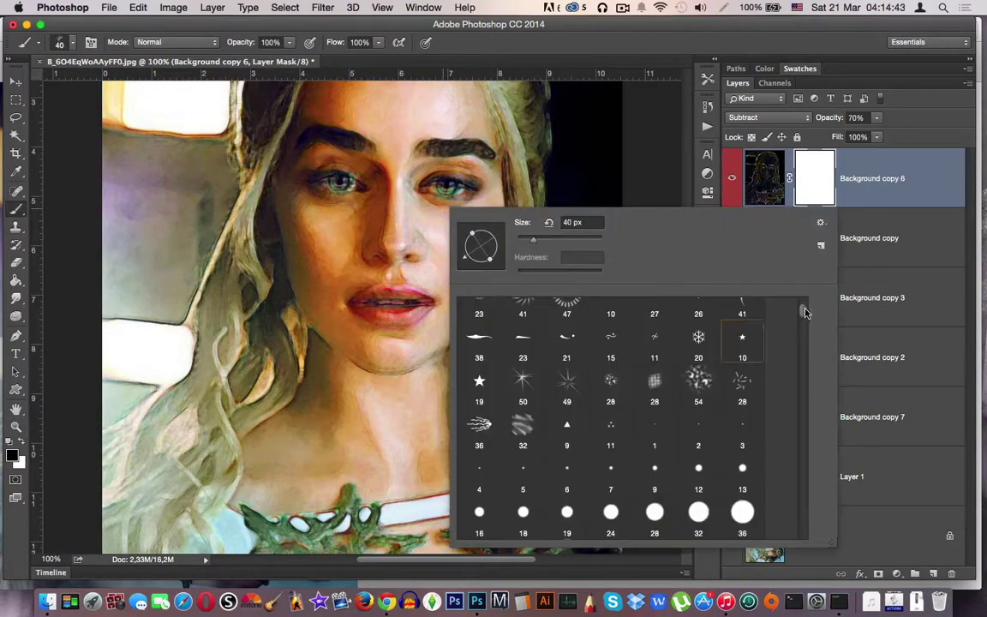
drag(804, 310, 808, 317)
scroll(807, 316, down, 3)
click(523, 399)
click(665, 177)
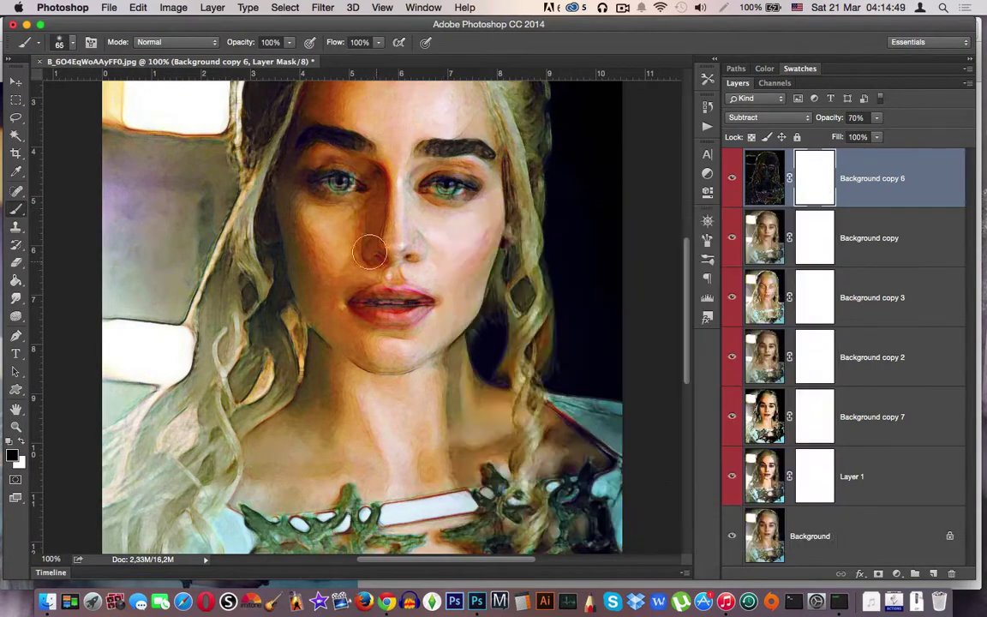
key(bracketleft)
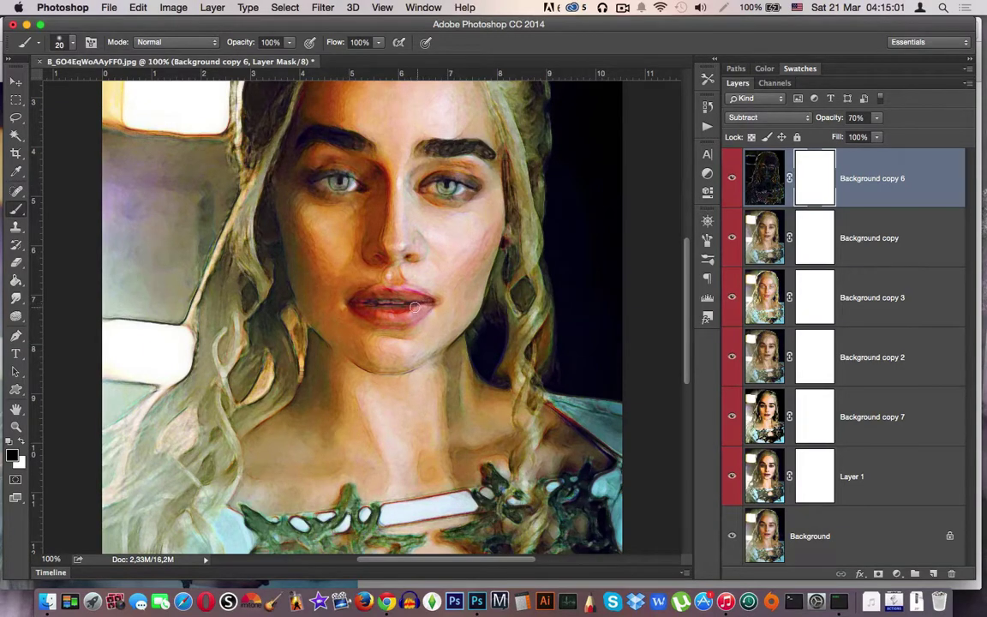
Mask the effect over the lips, beside the nose, and around the eyebrows and eyes
drag(439, 307, 405, 302)
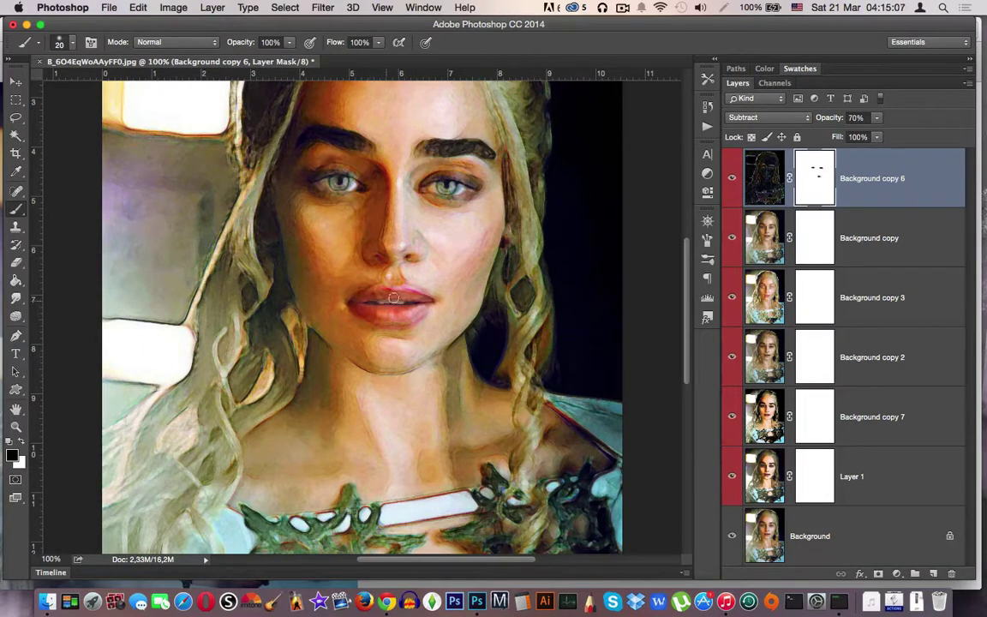
drag(339, 155, 365, 227)
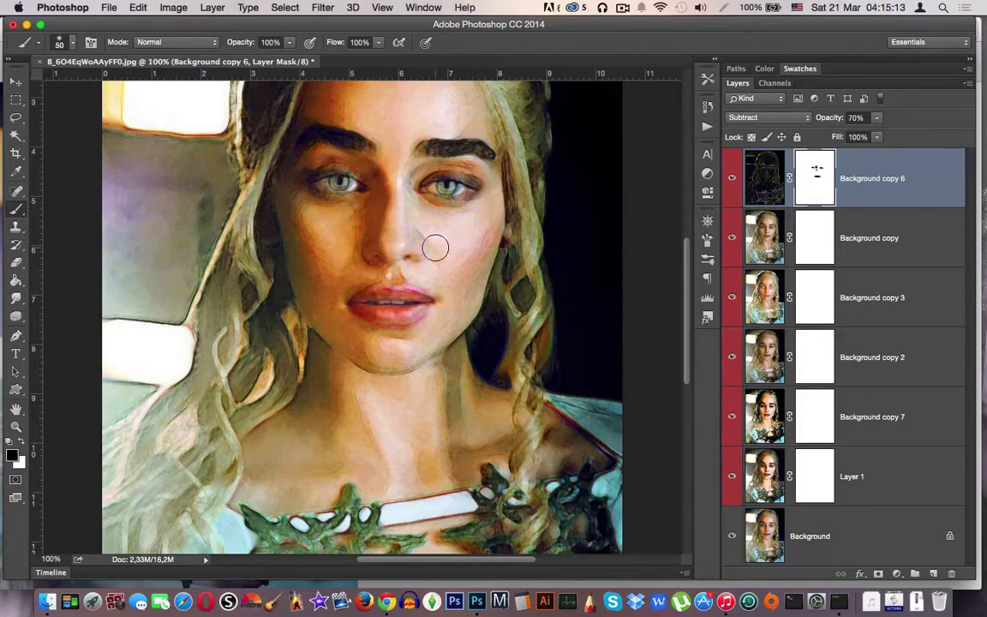
key(bracketright)
key(bracketright)
key(bracketright)
mouse_move(327, 167)
mouse_down()
mouse_move(390, 159)
mouse_move(469, 167)
mouse_move(471, 188)
mouse_up()
drag(357, 182, 295, 178)
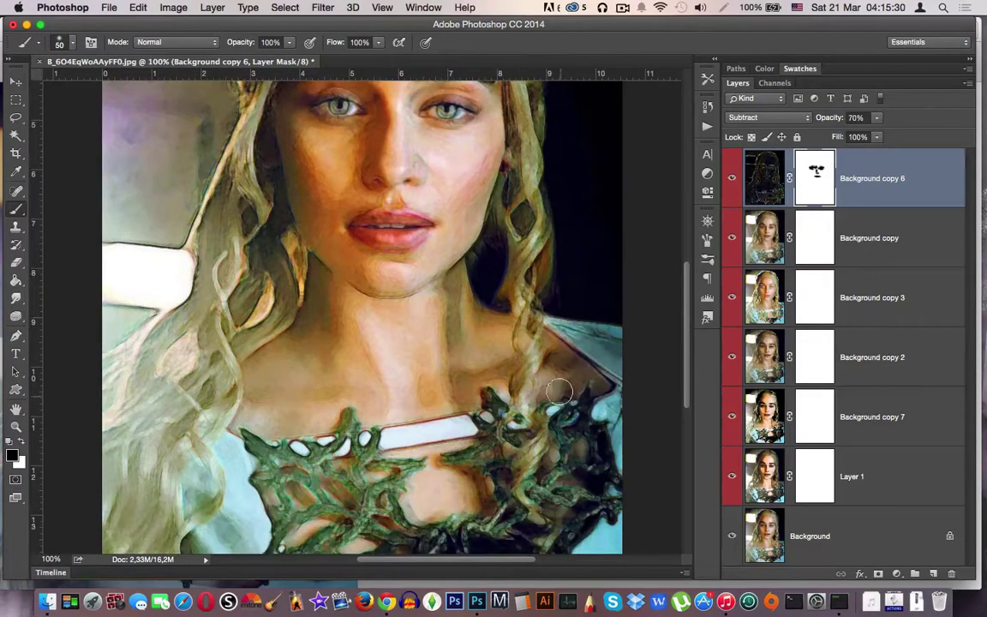
Mask the effect where hair crosses the necklace and along its left side
drag(685, 309, 686, 382)
drag(390, 385, 296, 322)
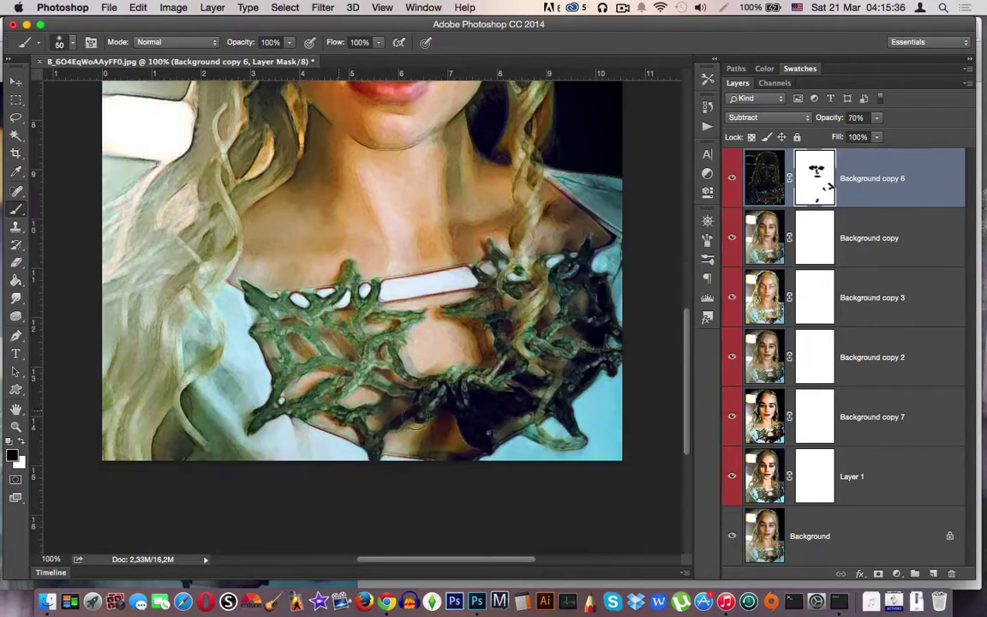
mouse_move(343, 369)
mouse_down()
mouse_move(454, 403)
mouse_move(548, 360)
mouse_move(518, 257)
mouse_move(445, 291)
mouse_move(359, 257)
mouse_move(289, 304)
mouse_move(230, 291)
mouse_up()
drag(253, 373, 330, 407)
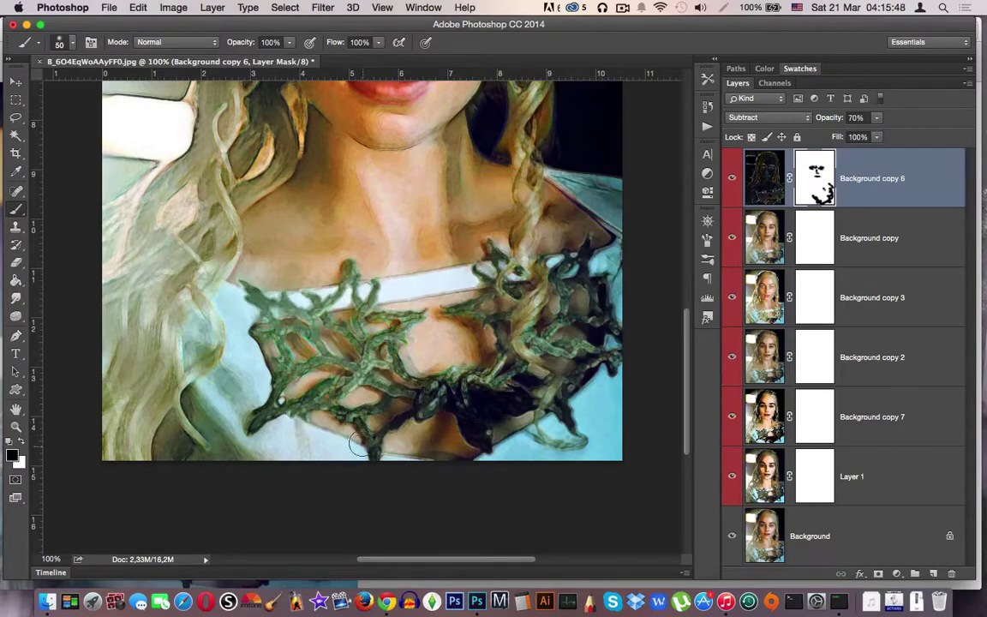
drag(240, 343, 326, 403)
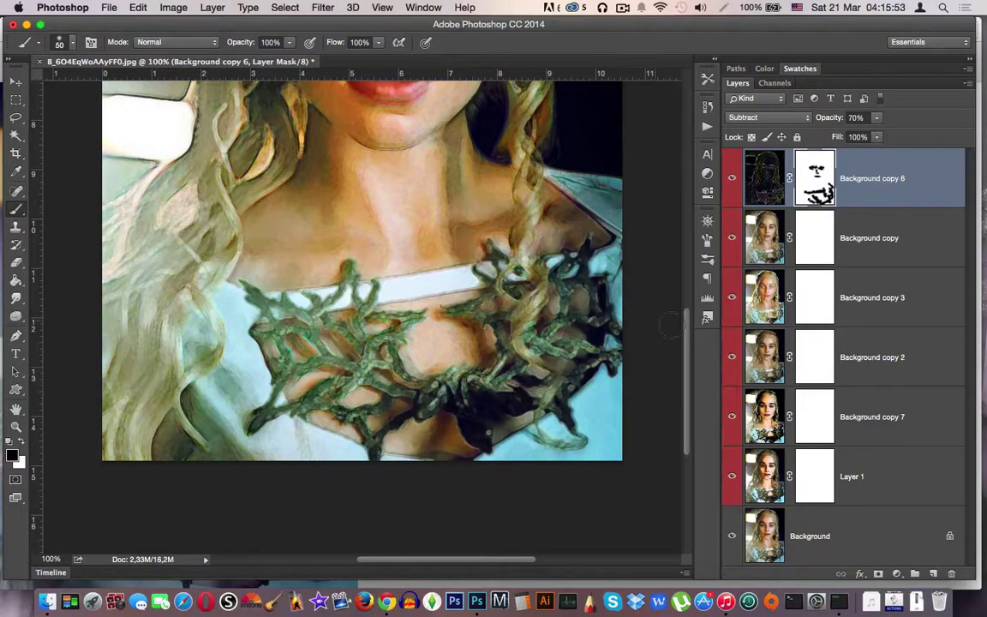
Mask the effect along the hairline and under the nose and upper lip
scroll(561, 338, up, 3)
scroll(553, 274, up, 3)
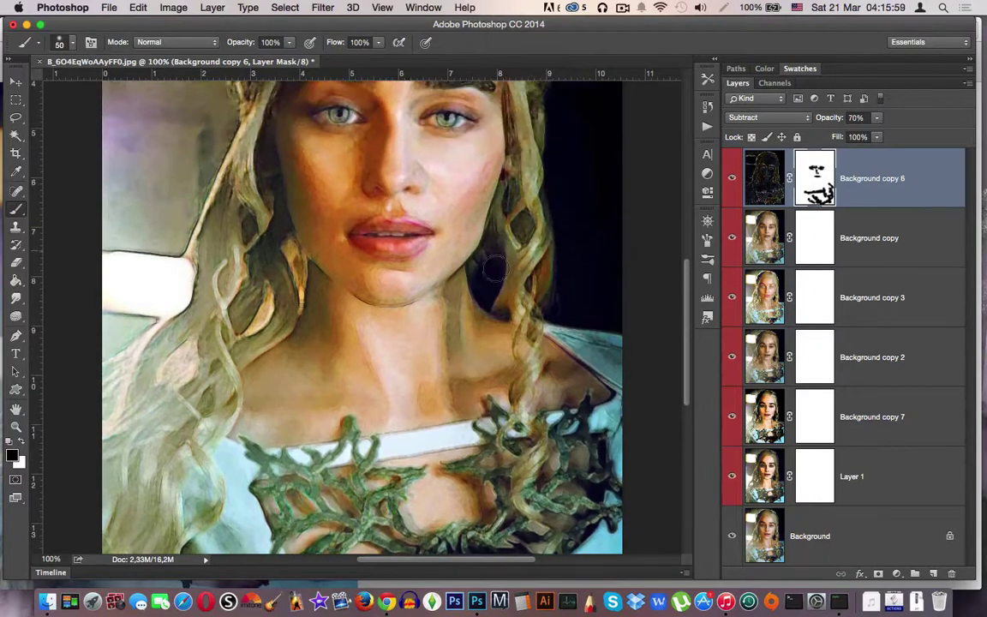
scroll(520, 209, up, 1)
scroll(519, 205, up, 3)
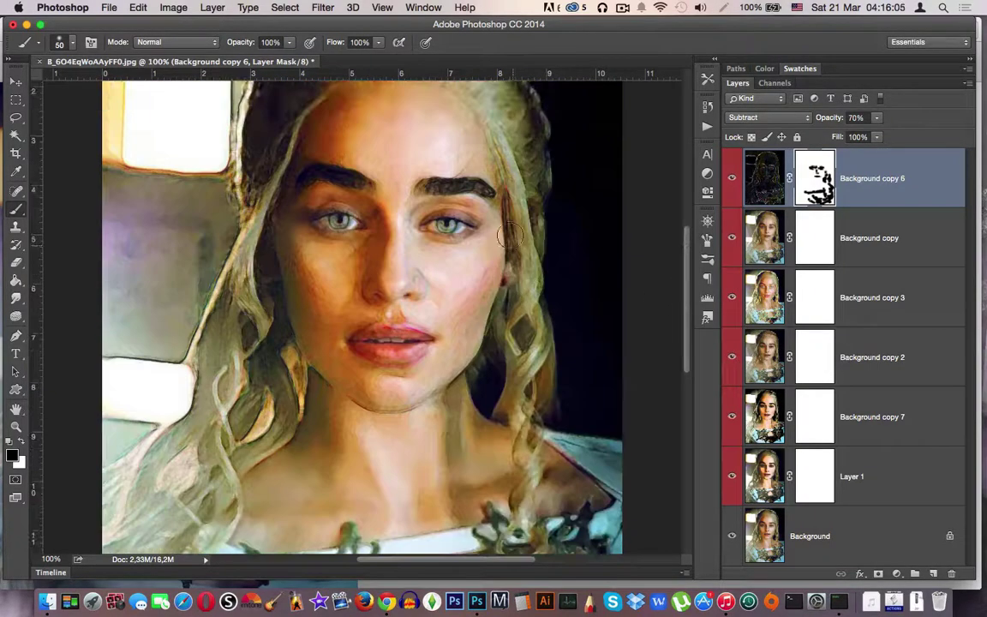
scroll(516, 201, up, 4)
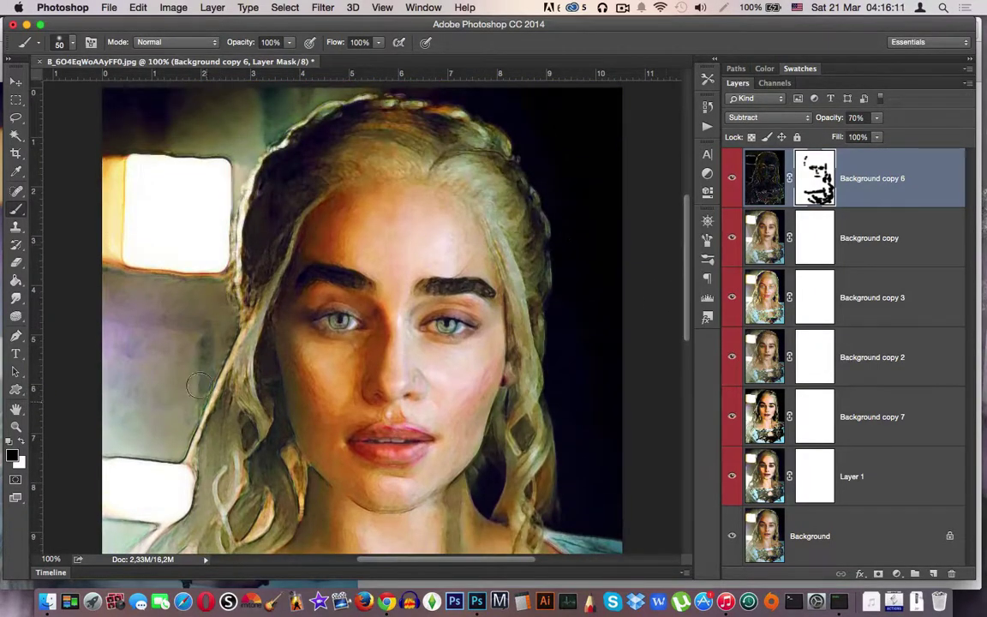
scroll(683, 244, up, 3)
scroll(684, 244, down, 1)
drag(503, 313, 254, 214)
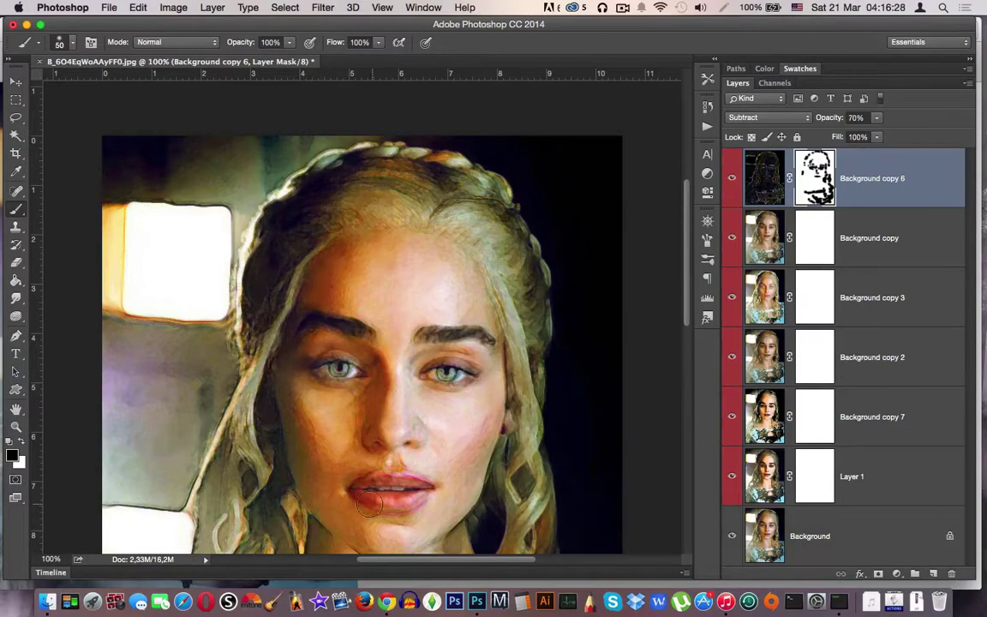
drag(381, 450, 407, 475)
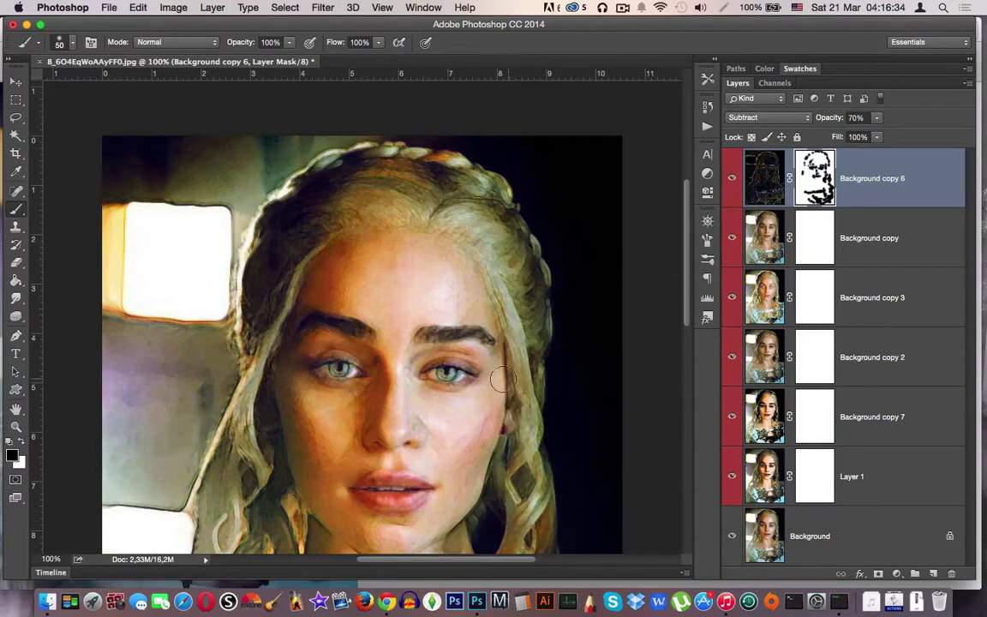
Fit the image on screen, play STEP NR.2, and continue past its message
click(707, 107)
click(605, 137)
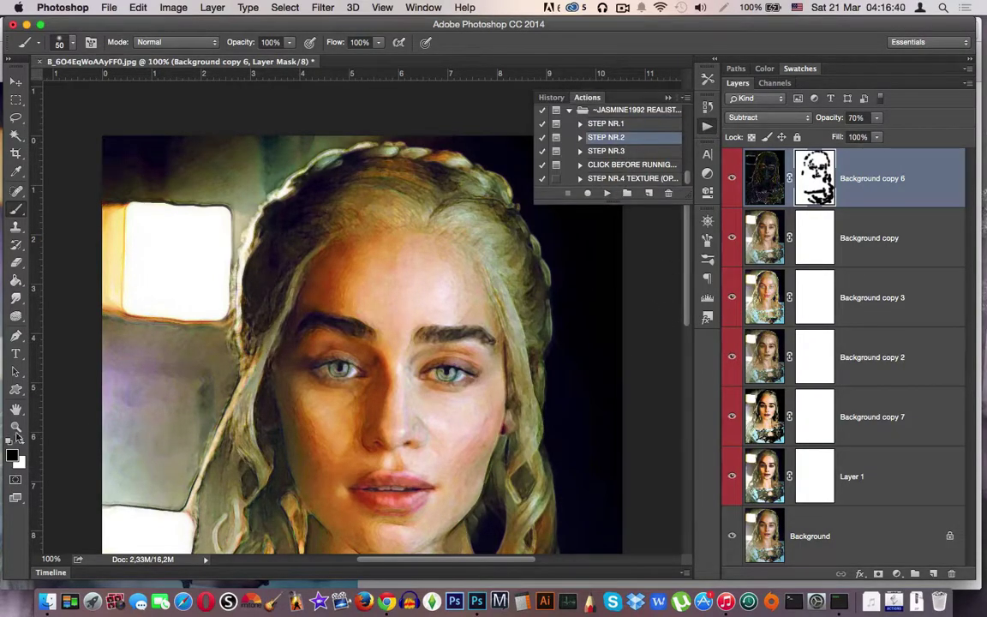
click(16, 426)
click(385, 42)
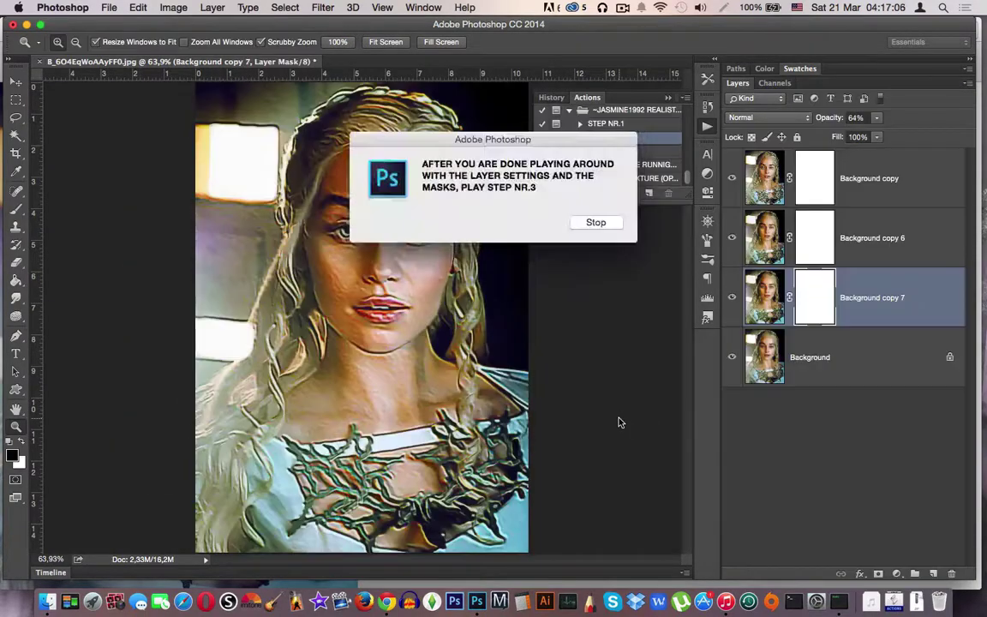
click(615, 221)
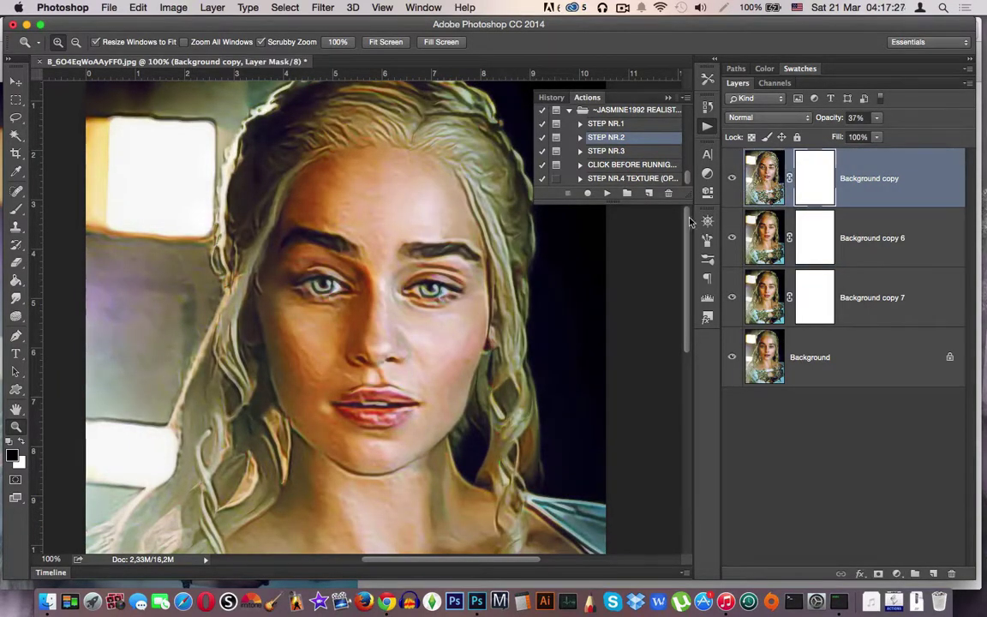
Paint Background copy's mask over both eyes and along the top of the hair and hairline
drag(390, 257, 445, 283)
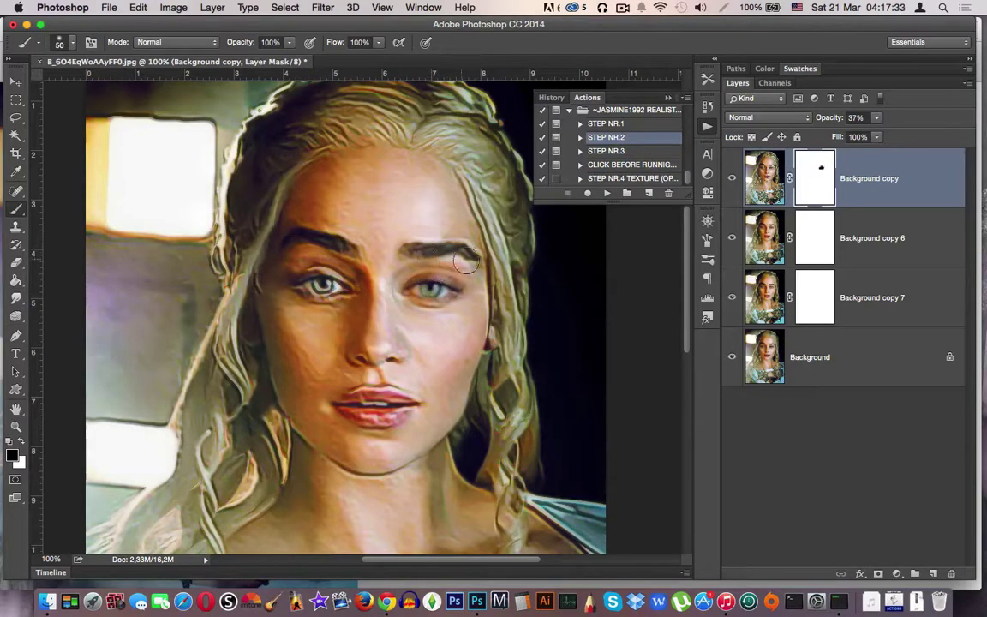
drag(295, 284, 362, 287)
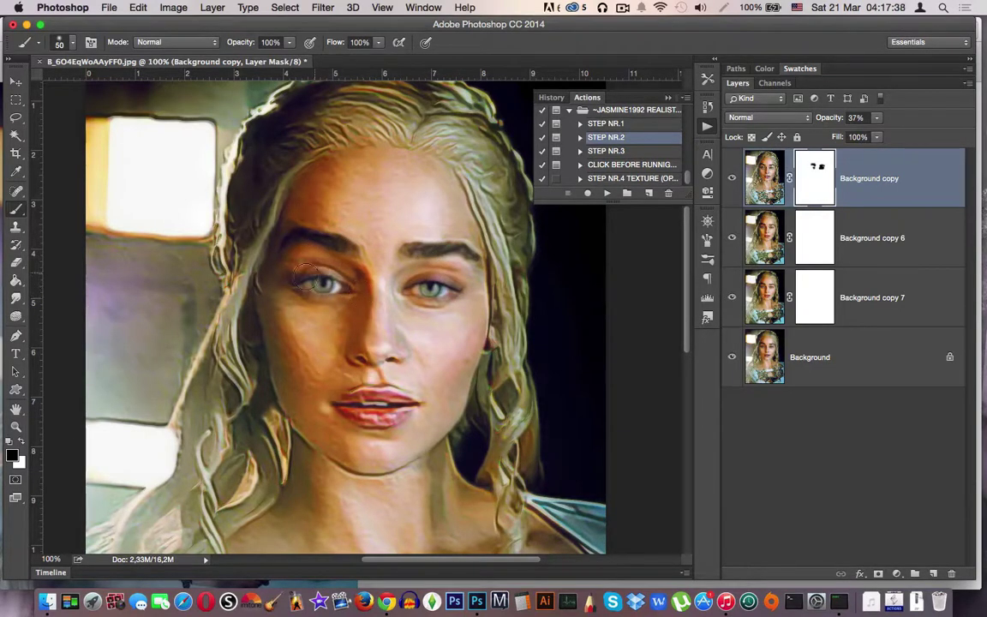
key(x)
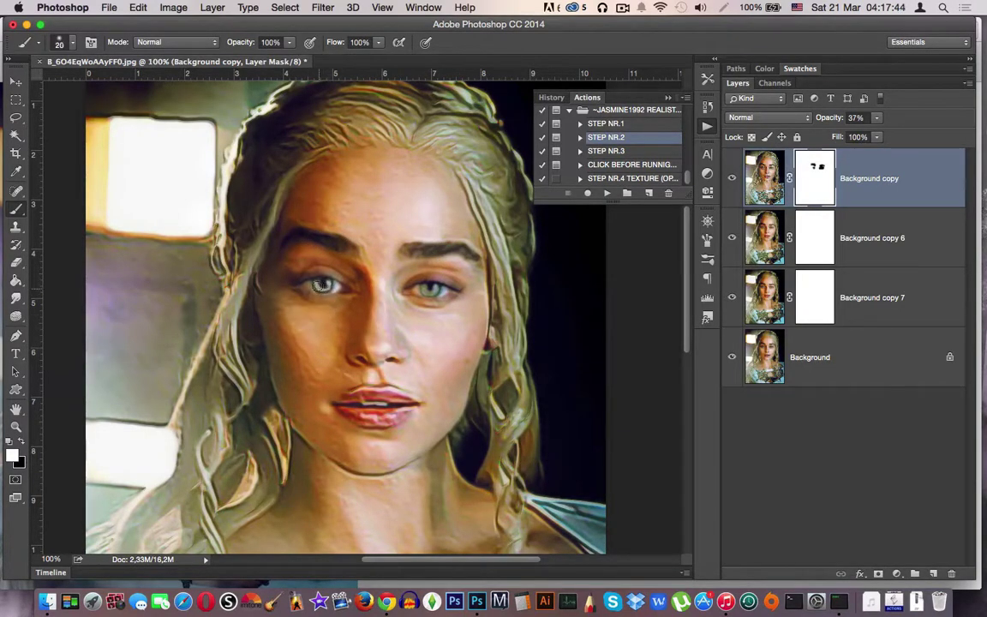
key(x)
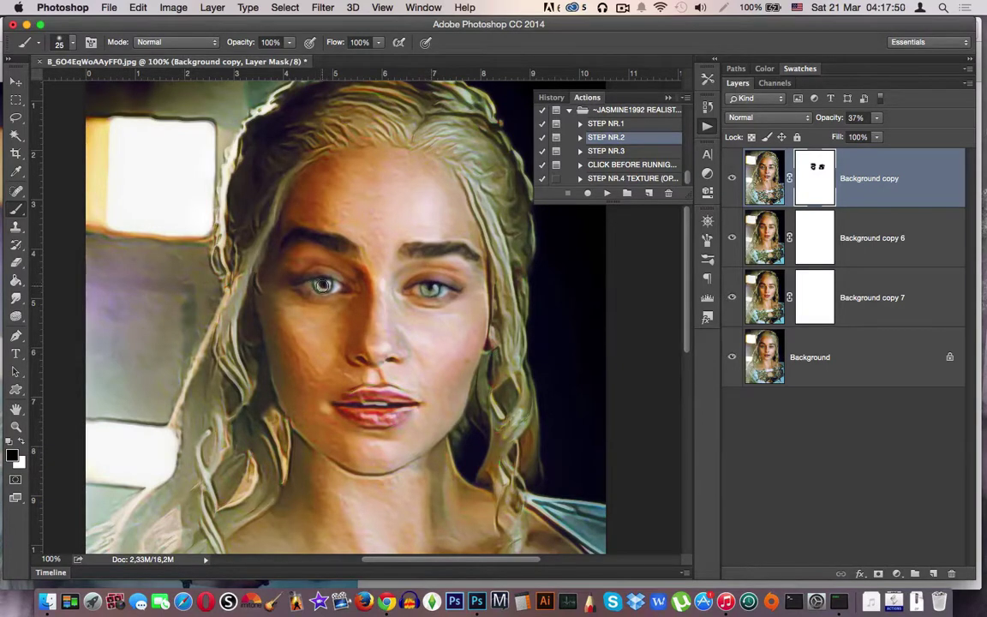
key(x)
key(x)
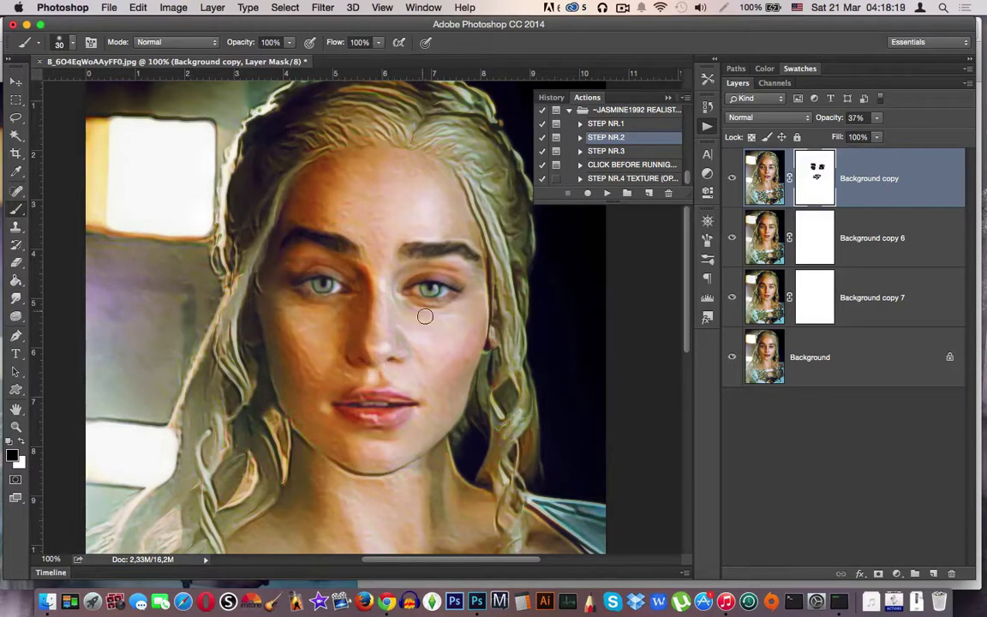
key(bracketright)
scroll(343, 257, up, 3)
mouse_move(308, 150)
mouse_down()
mouse_move(373, 120)
mouse_move(287, 111)
mouse_move(240, 141)
mouse_up()
mouse_move(372, 120)
mouse_down()
mouse_move(403, 122)
mouse_move(444, 162)
mouse_move(471, 210)
mouse_move(362, 182)
mouse_move(331, 233)
mouse_up()
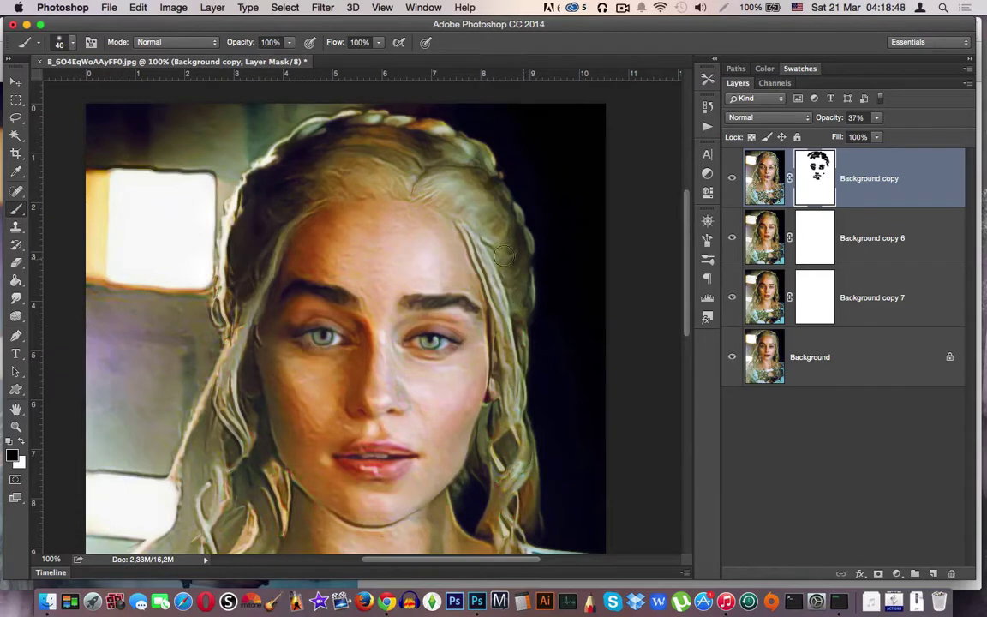
scroll(505, 270, down, 3)
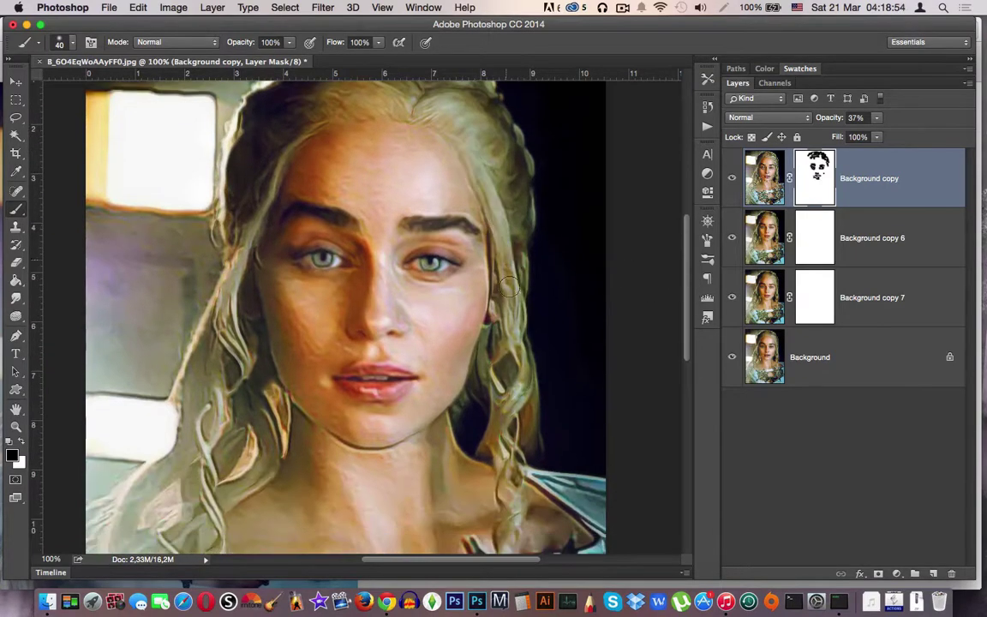
scroll(476, 342, down, 5)
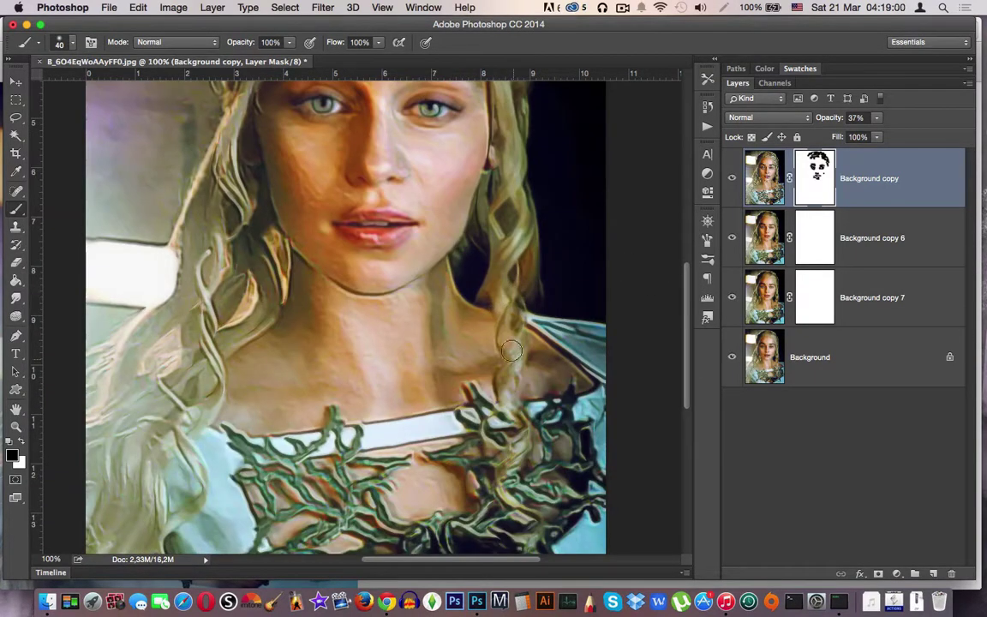
Mask hair strands beside the neck, near the right cheek, and over the necklace's left side
drag(511, 350, 454, 353)
mouse_move(205, 107)
mouse_down()
mouse_move(210, 167)
mouse_move(240, 210)
mouse_move(252, 274)
mouse_move(188, 257)
mouse_move(263, 316)
mouse_up()
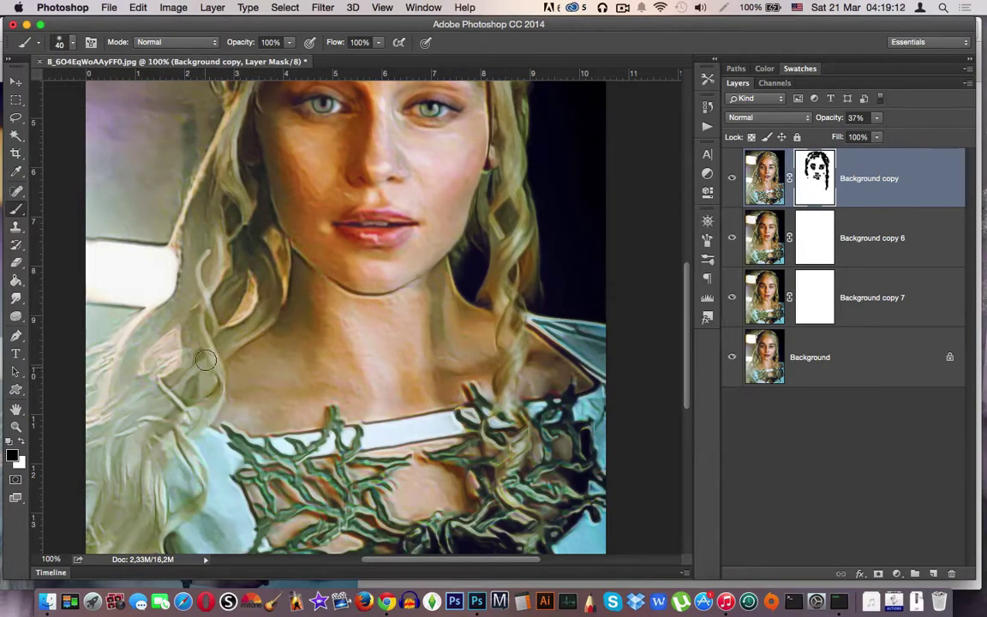
mouse_move(205, 360)
mouse_down()
mouse_move(179, 433)
mouse_move(124, 487)
mouse_move(150, 354)
mouse_move(110, 381)
mouse_move(182, 146)
mouse_up()
drag(480, 210, 472, 271)
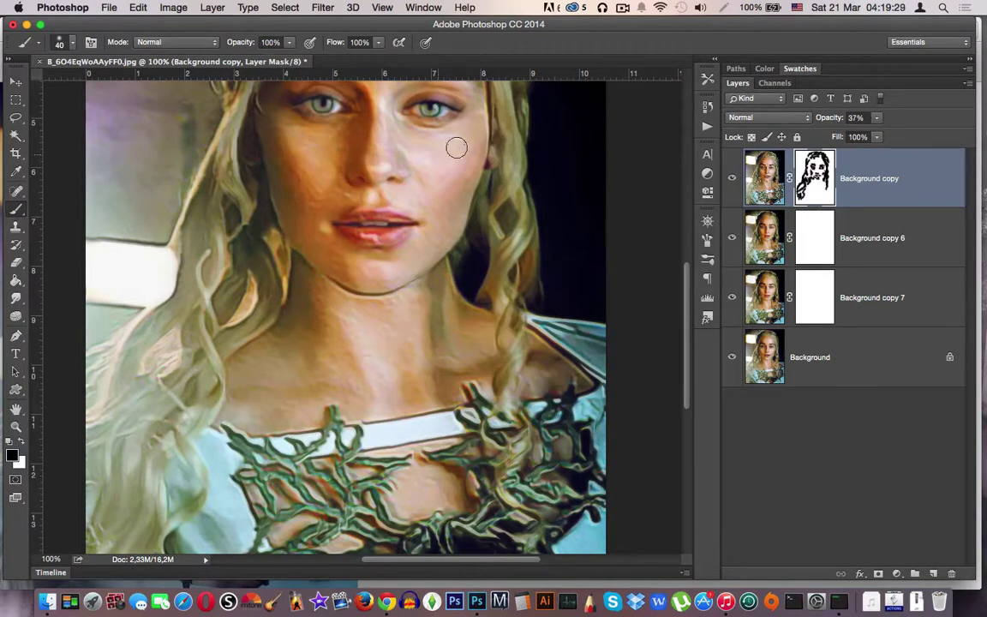
scroll(594, 253, down, 5)
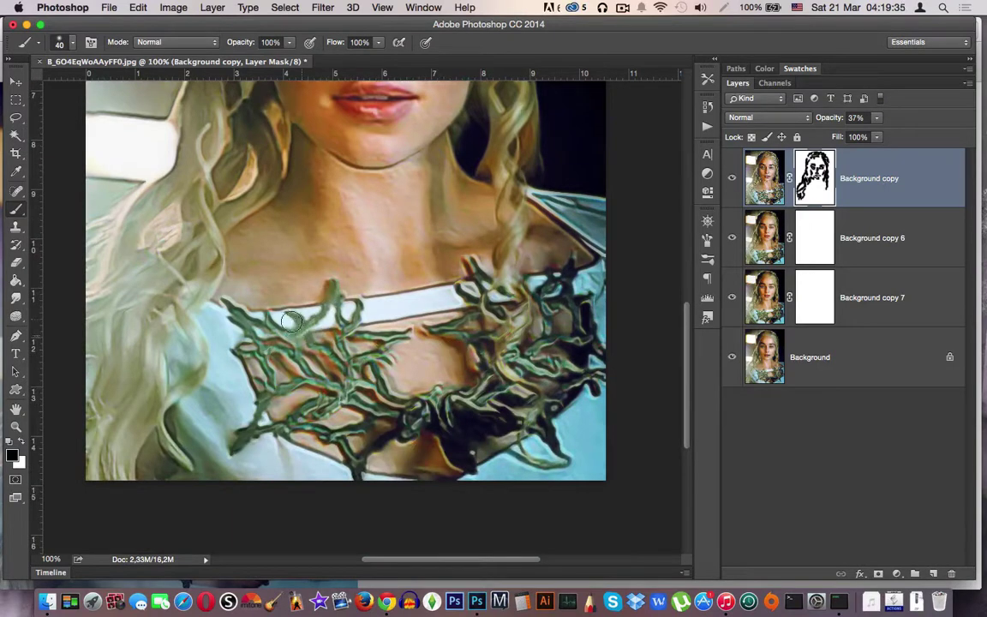
mouse_move(291, 321)
mouse_down()
mouse_move(231, 300)
mouse_move(224, 343)
mouse_move(244, 398)
mouse_move(319, 439)
mouse_move(360, 396)
mouse_move(467, 417)
mouse_move(533, 338)
mouse_move(479, 343)
mouse_move(424, 330)
mouse_move(433, 257)
mouse_move(542, 353)
mouse_move(524, 257)
mouse_move(484, 252)
mouse_move(450, 317)
mouse_move(398, 337)
mouse_move(308, 283)
mouse_move(257, 342)
mouse_move(417, 413)
mouse_up()
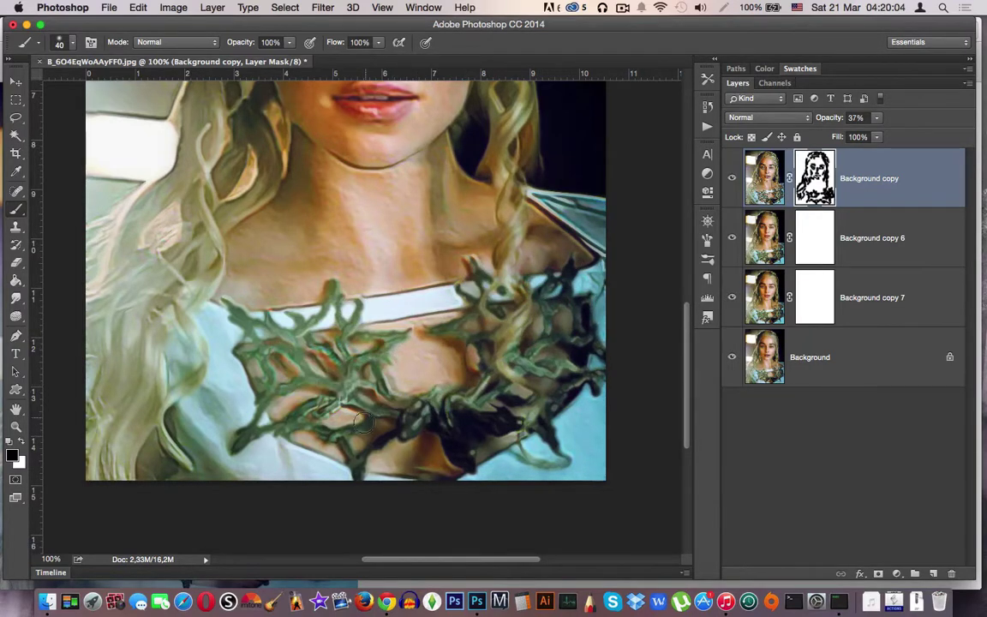
Rework the mask over the right shoulder, neckline, lace and collar
drag(565, 274, 489, 165)
drag(166, 229, 248, 167)
scroll(249, 167, up, 2)
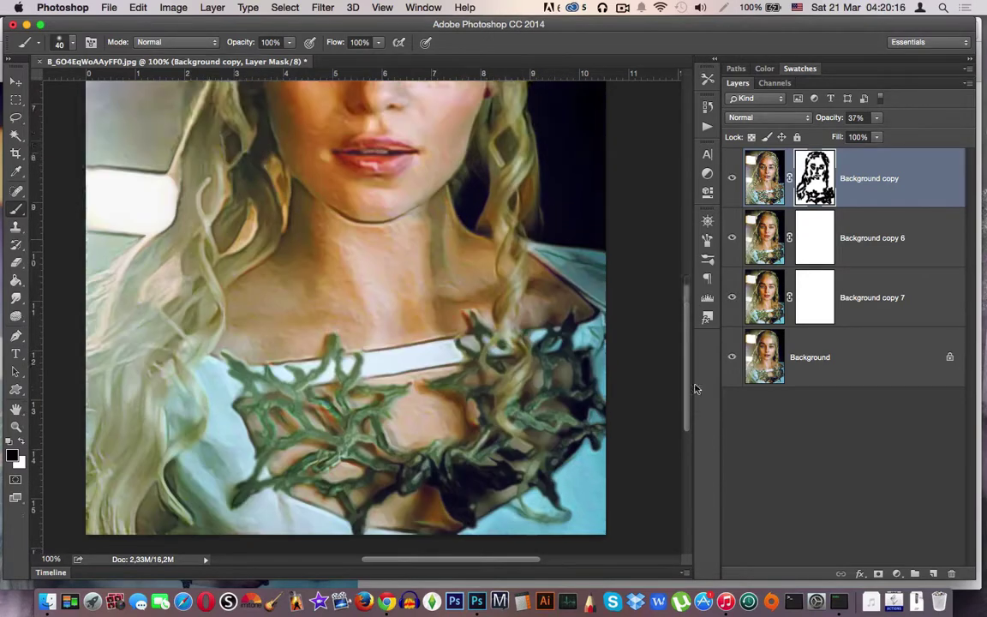
scroll(276, 233, up, 1)
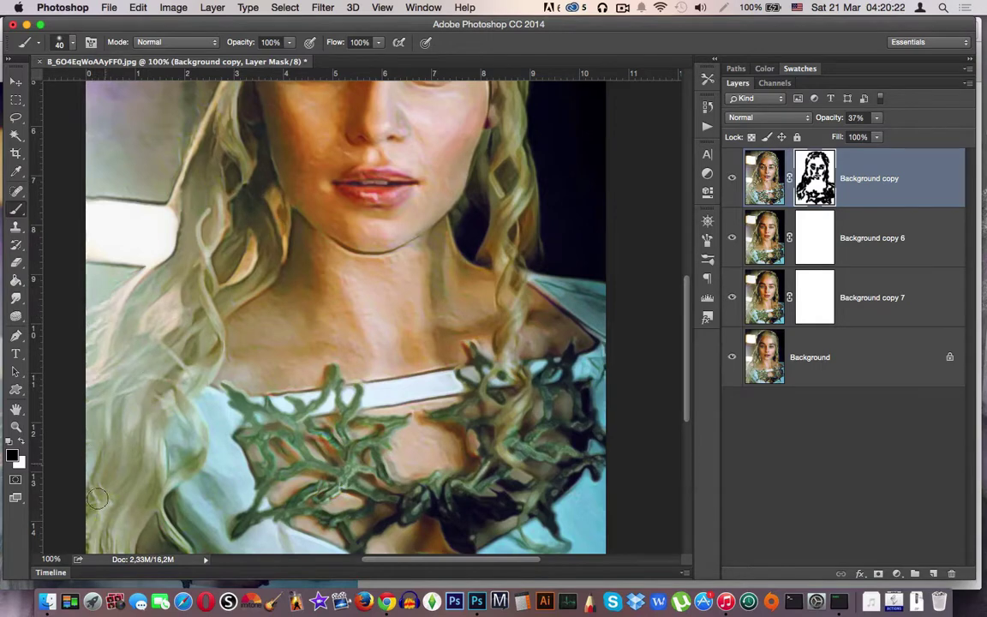
drag(150, 420, 157, 352)
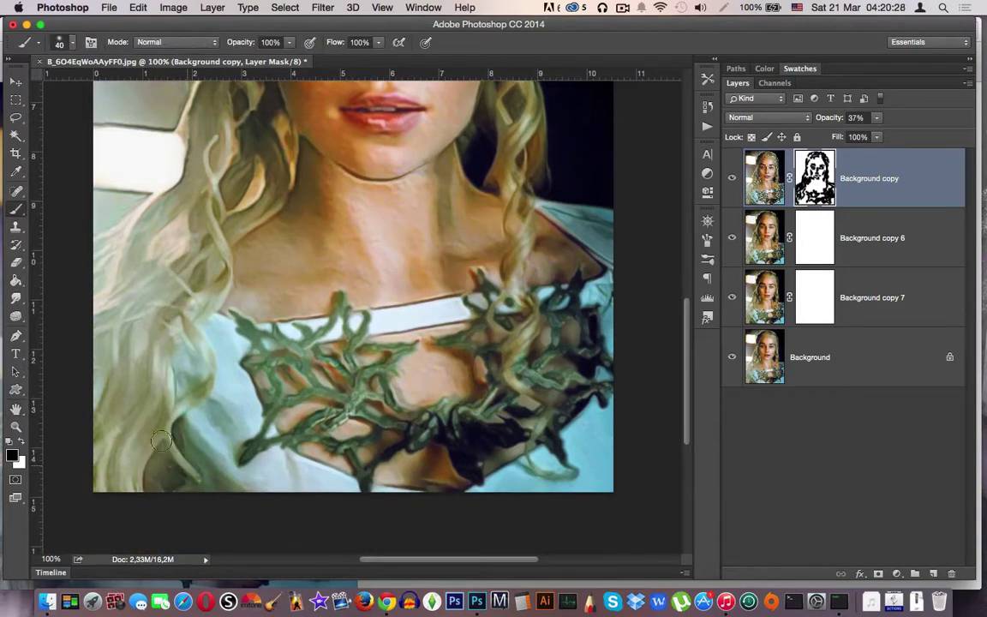
mouse_move(226, 292)
mouse_down()
mouse_move(379, 313)
mouse_move(369, 307)
mouse_up()
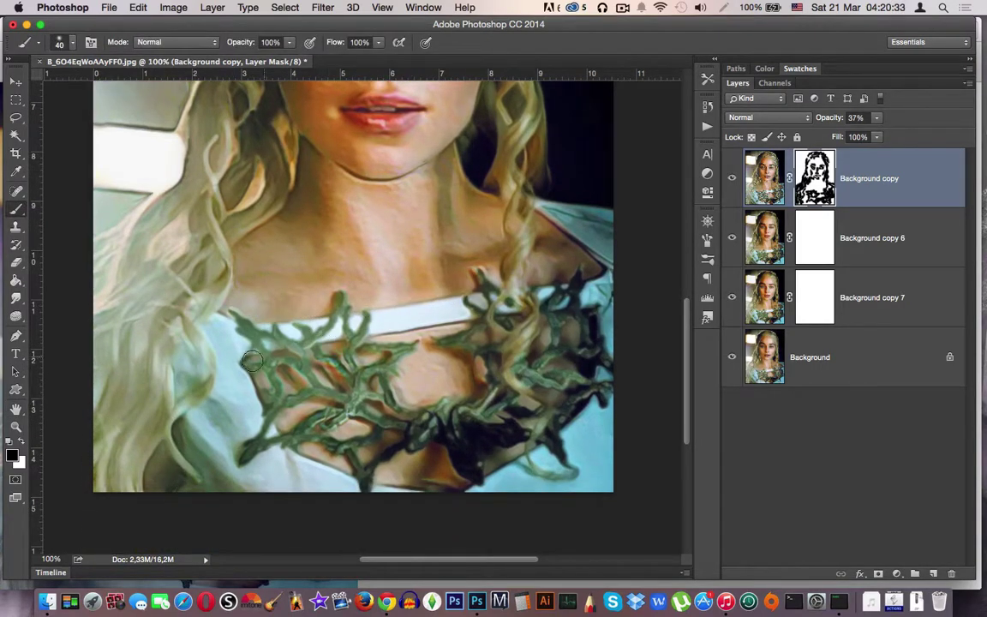
drag(251, 361, 585, 309)
Mask the effect over the upper hair and forehead
scroll(575, 390, up, 5)
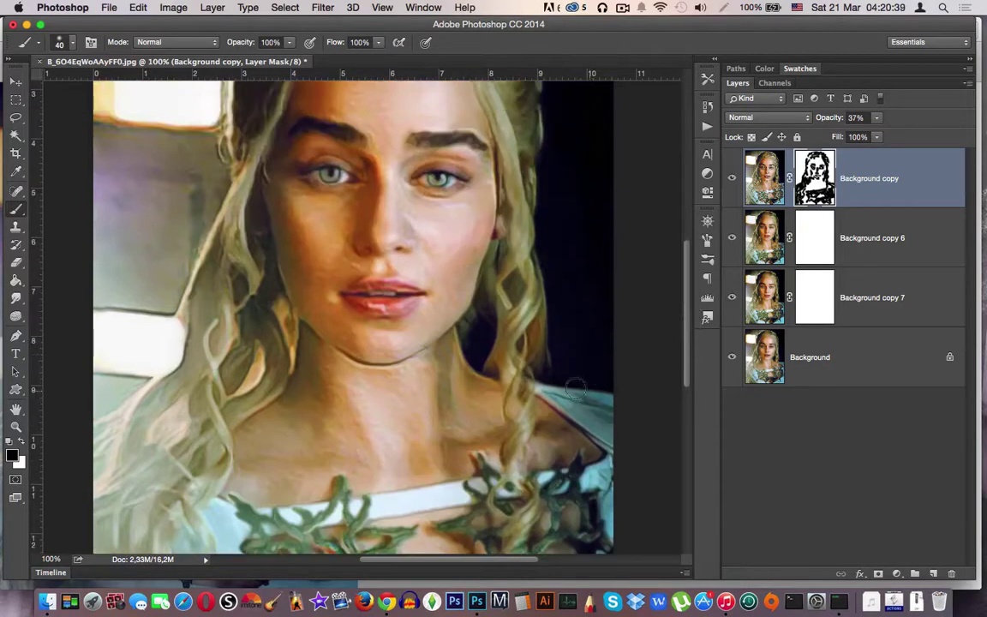
scroll(507, 294, up, 2)
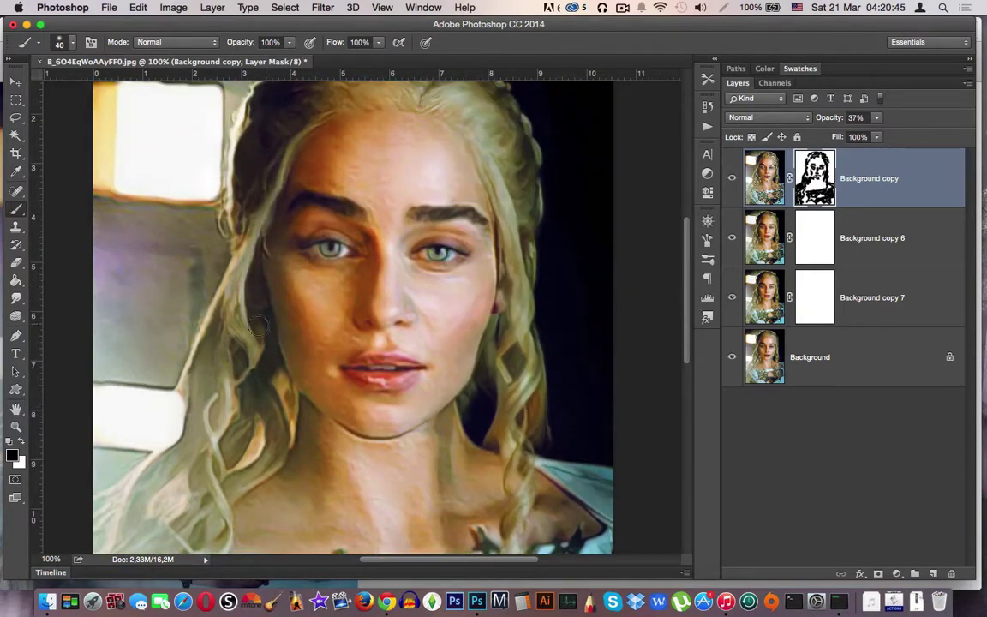
scroll(533, 323, up, 2)
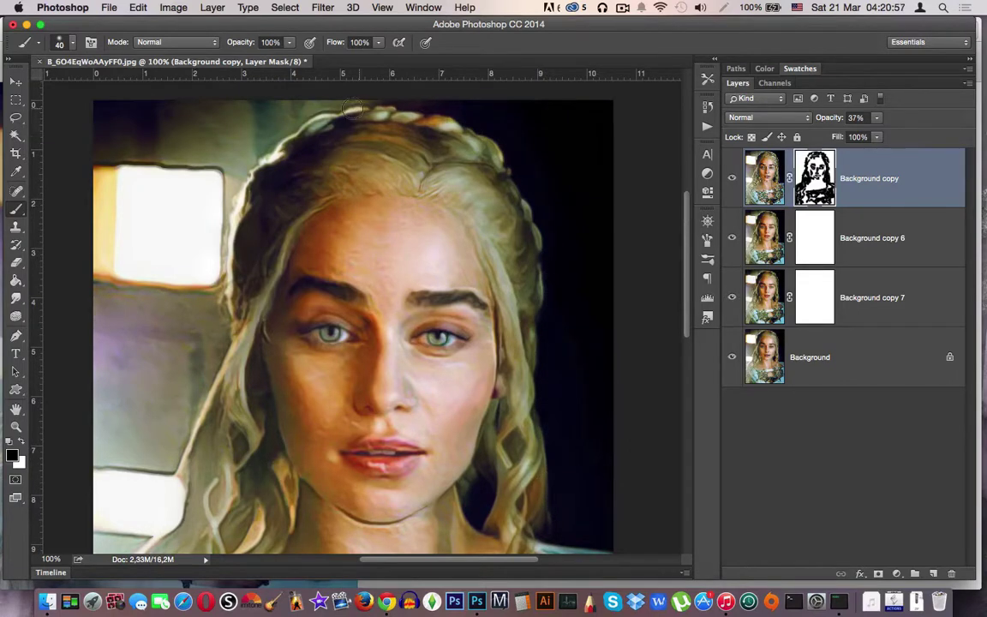
mouse_move(315, 154)
mouse_down()
mouse_move(385, 168)
mouse_move(370, 190)
mouse_up()
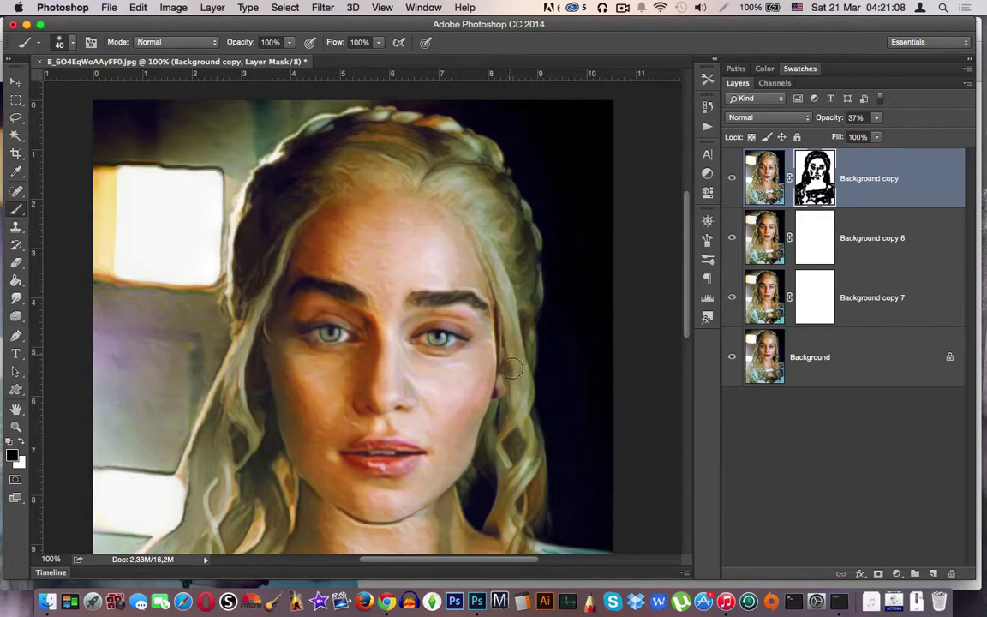
Set Background copy to 70% opacity and smooth the neck with a size-50 brush
drag(876, 117, 900, 126)
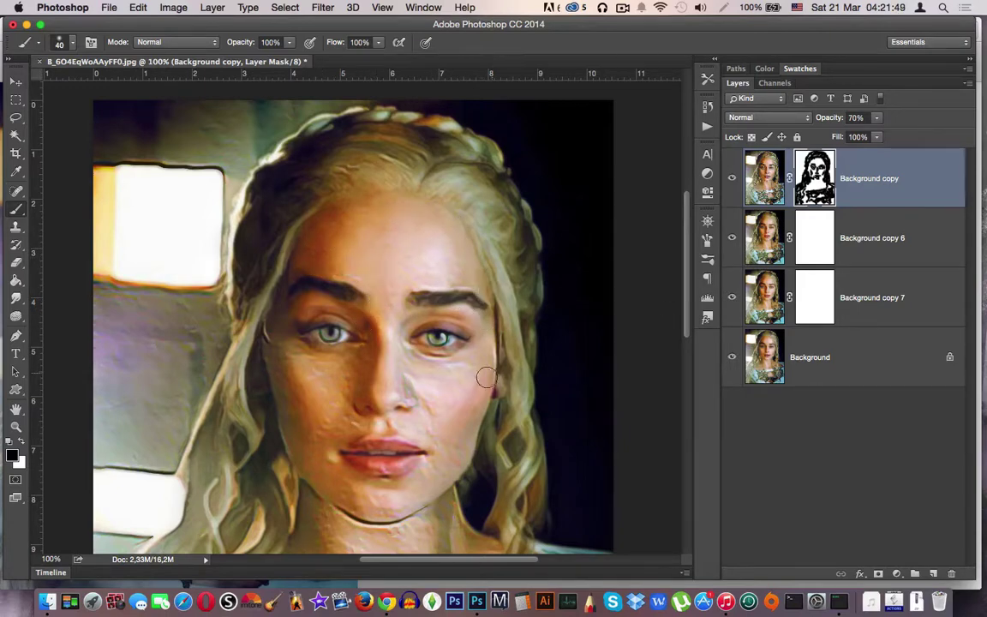
scroll(660, 364, down, 3)
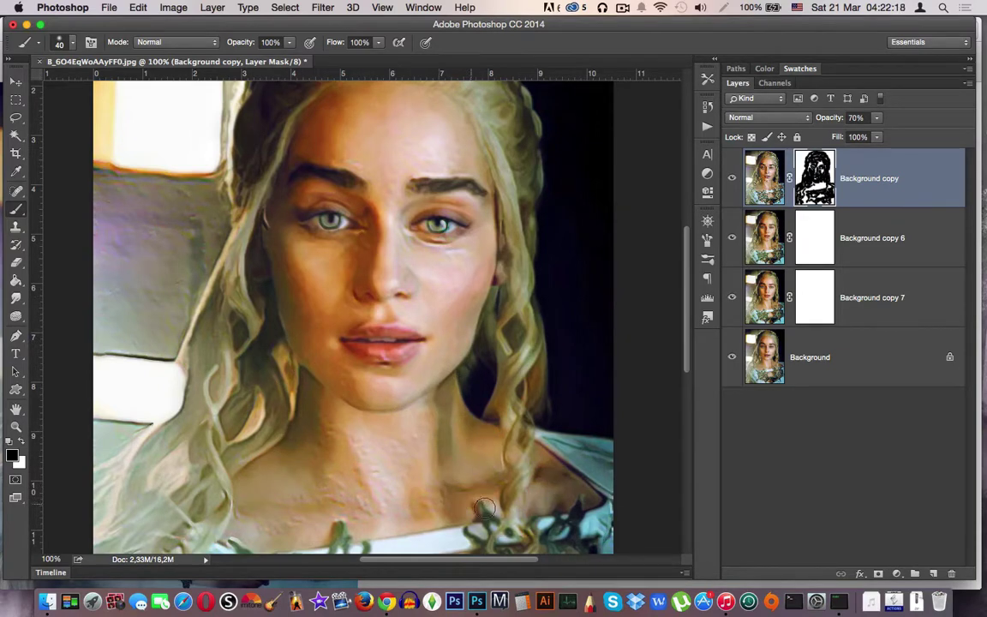
scroll(251, 437, down, 3)
key(])
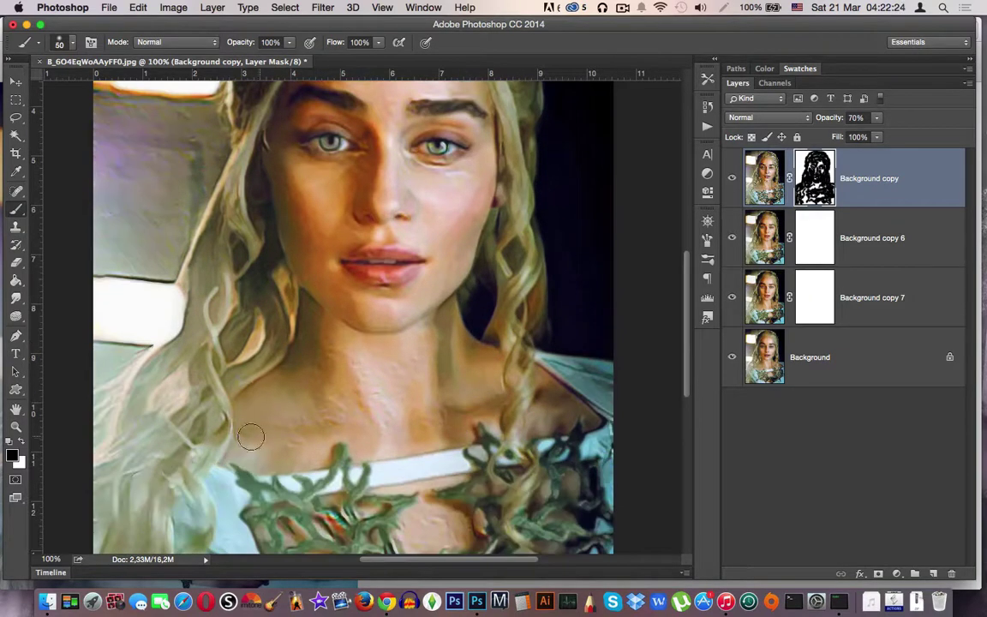
mouse_move(339, 348)
mouse_down()
mouse_move(347, 425)
mouse_move(456, 415)
mouse_up()
Return to Background copy's mask and soften the window and wall on the left
scroll(374, 353, down, 5)
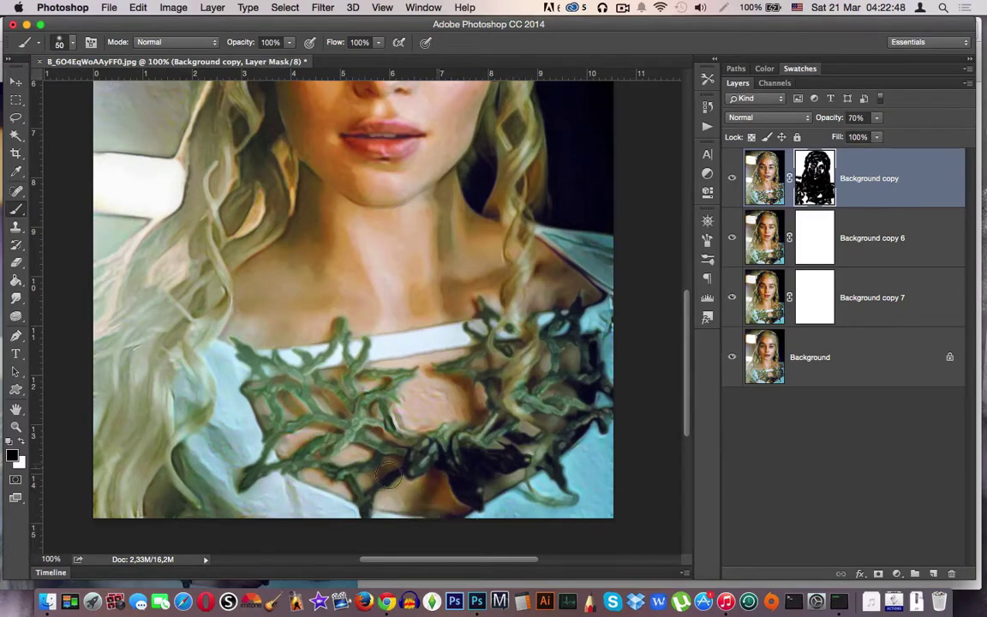
scroll(677, 347, up, 2)
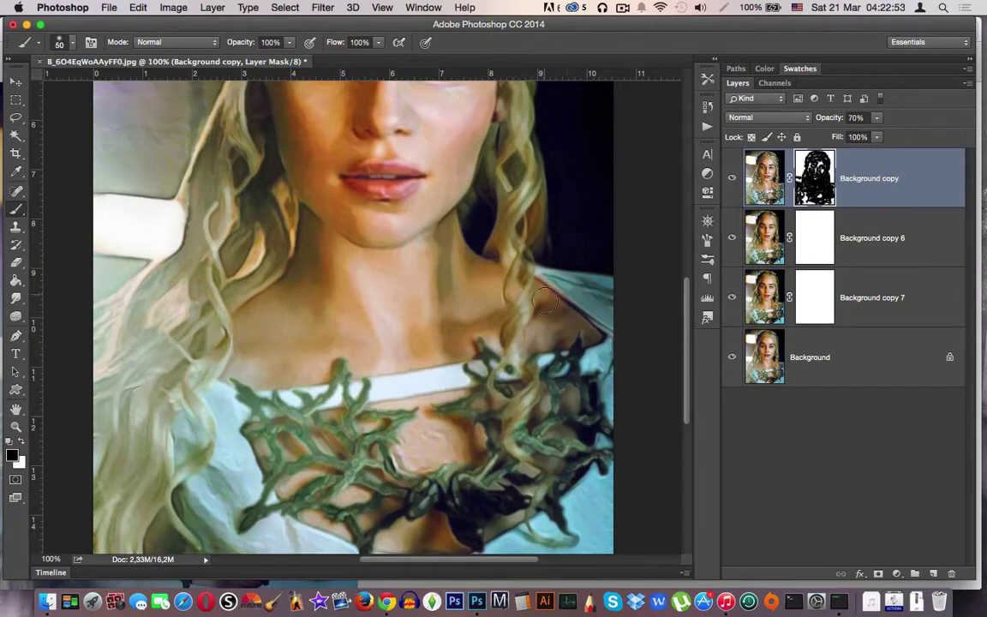
scroll(680, 300, up, 7)
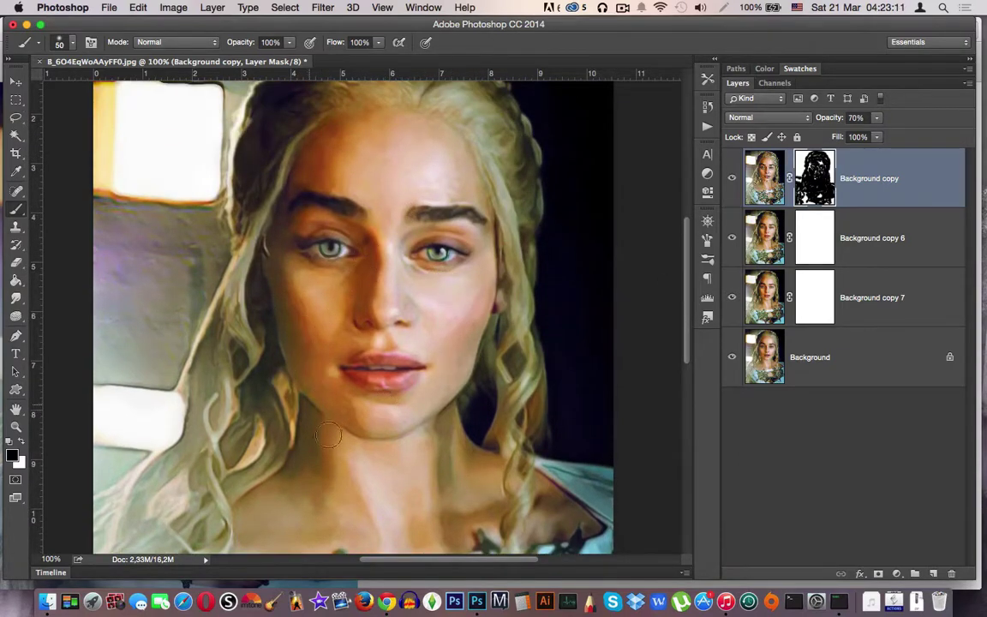
scroll(328, 435, down, 2)
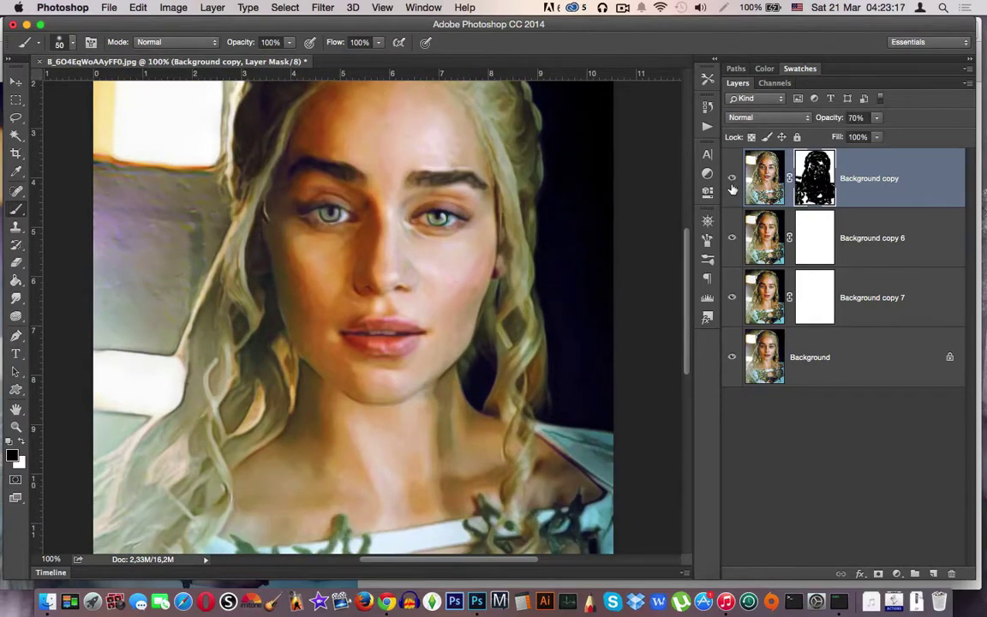
click(870, 237)
click(870, 179)
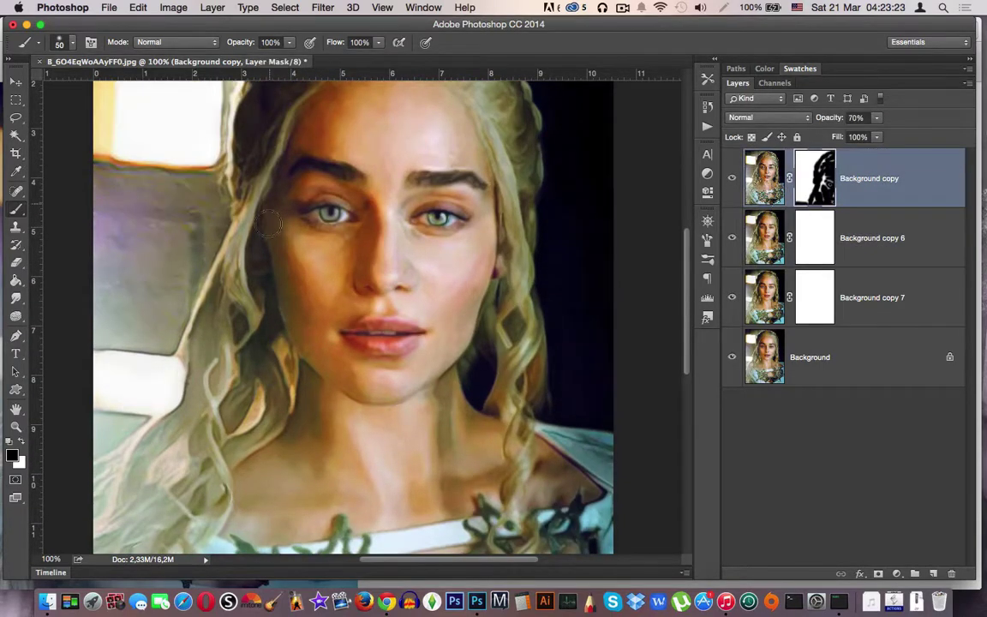
drag(686, 296, 685, 253)
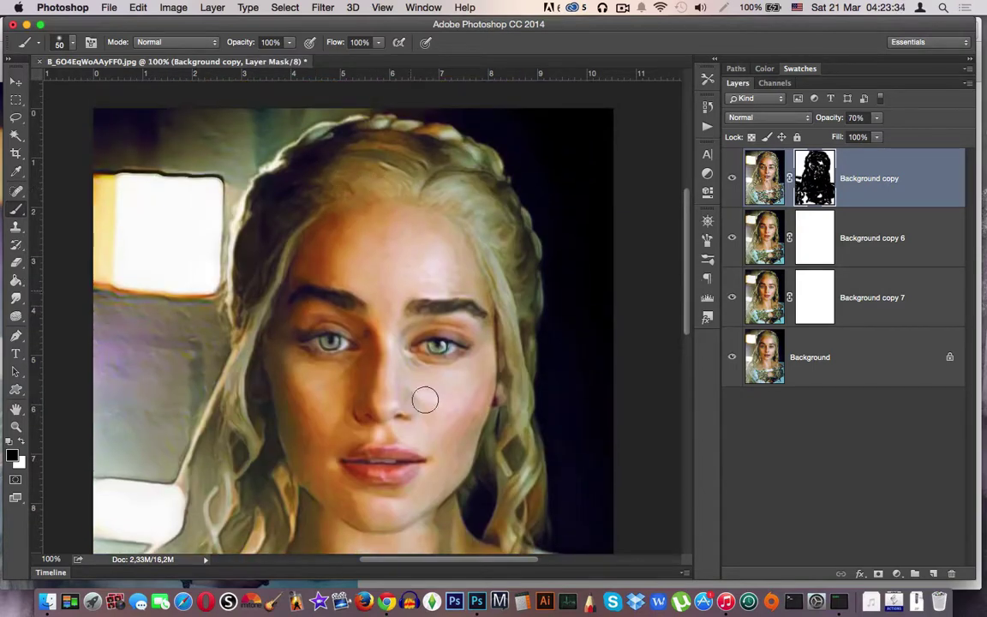
mouse_move(176, 147)
mouse_down()
mouse_move(90, 150)
mouse_move(206, 163)
mouse_move(163, 278)
mouse_move(168, 366)
mouse_up()
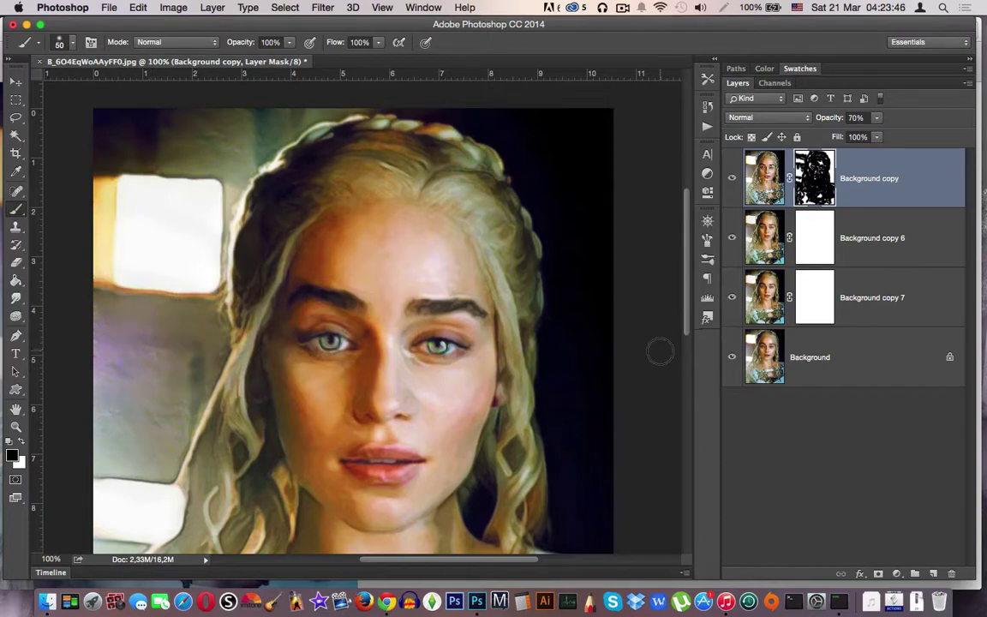
Zoom out to 66.67% to view more of the portrait
drag(661, 359, 687, 311)
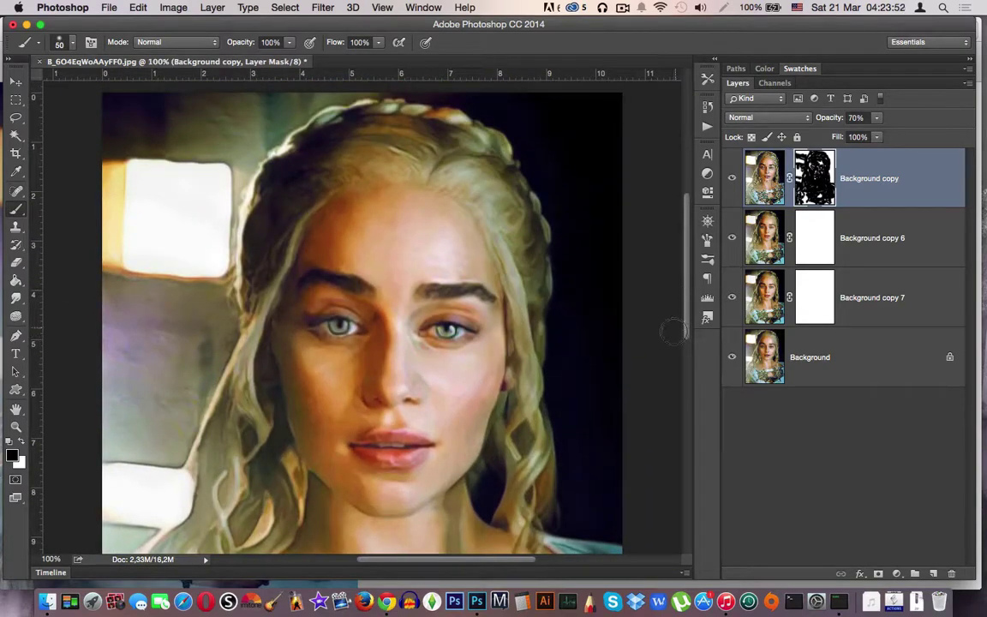
key(super+minus)
scroll(691, 351, down, 3)
scroll(690, 351, up, 3)
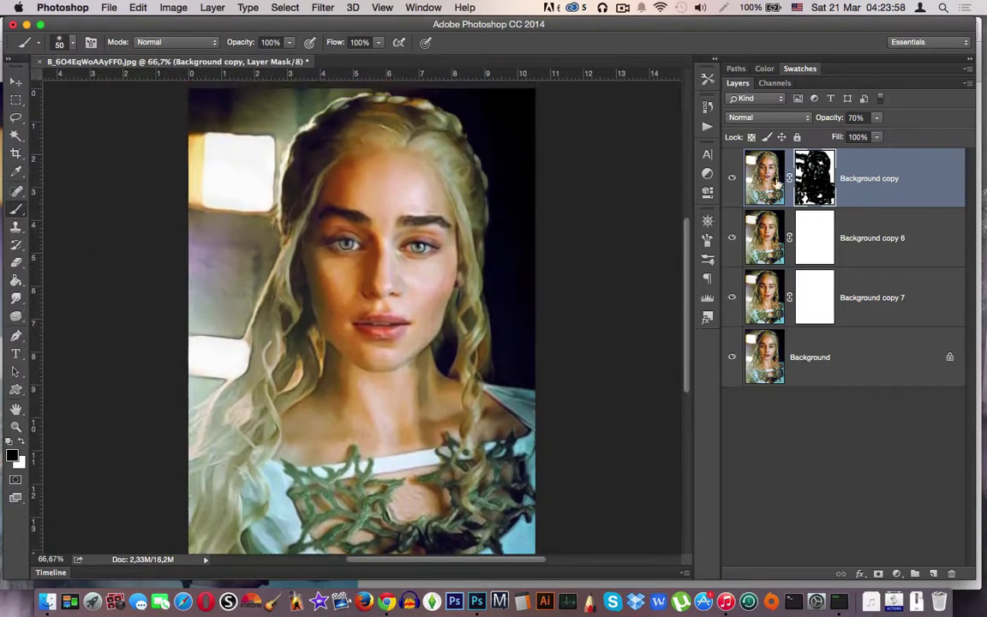
click(708, 126)
Play STEP NR.3, close its finishing message, and zoom the portrait to 100%
click(591, 147)
click(600, 192)
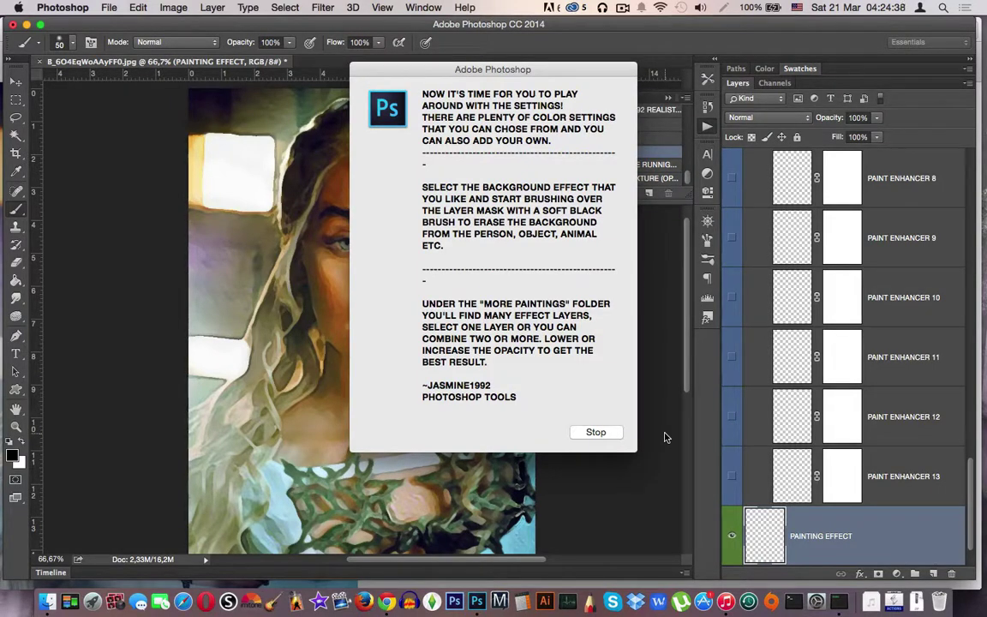
click(596, 432)
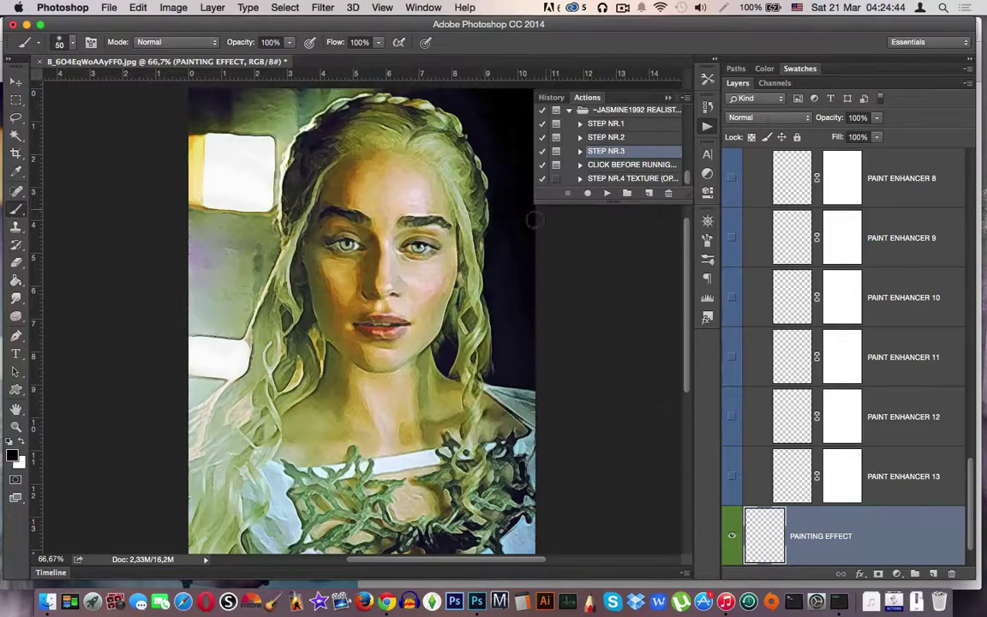
key(z)
click(360, 321)
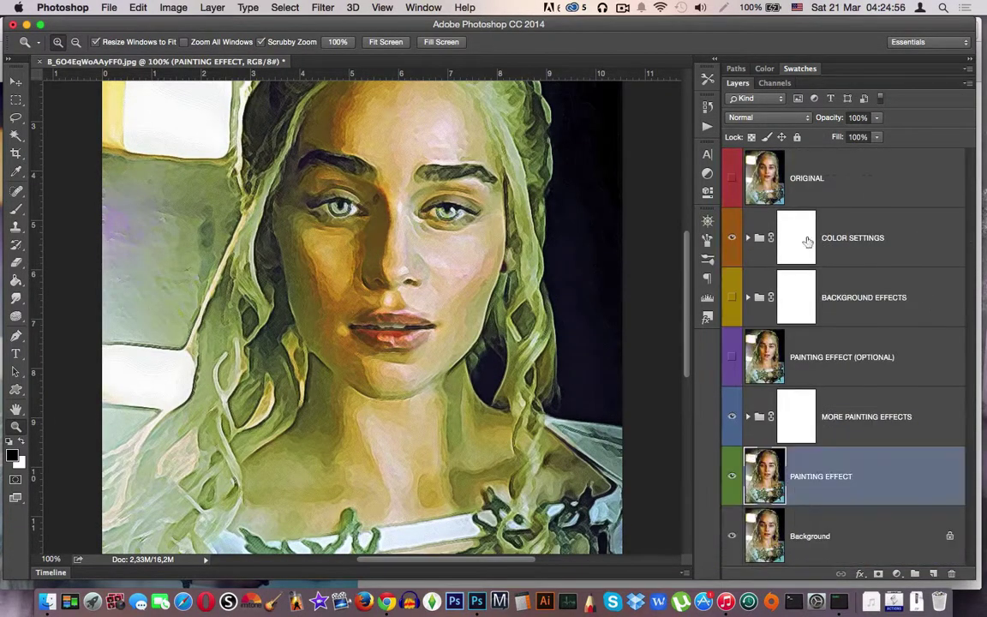
Hide COLOR SETTINGS, enable more PAINT ENHANCER layers, and set PAINT ENHANCER 3 to 38% opacity
click(731, 239)
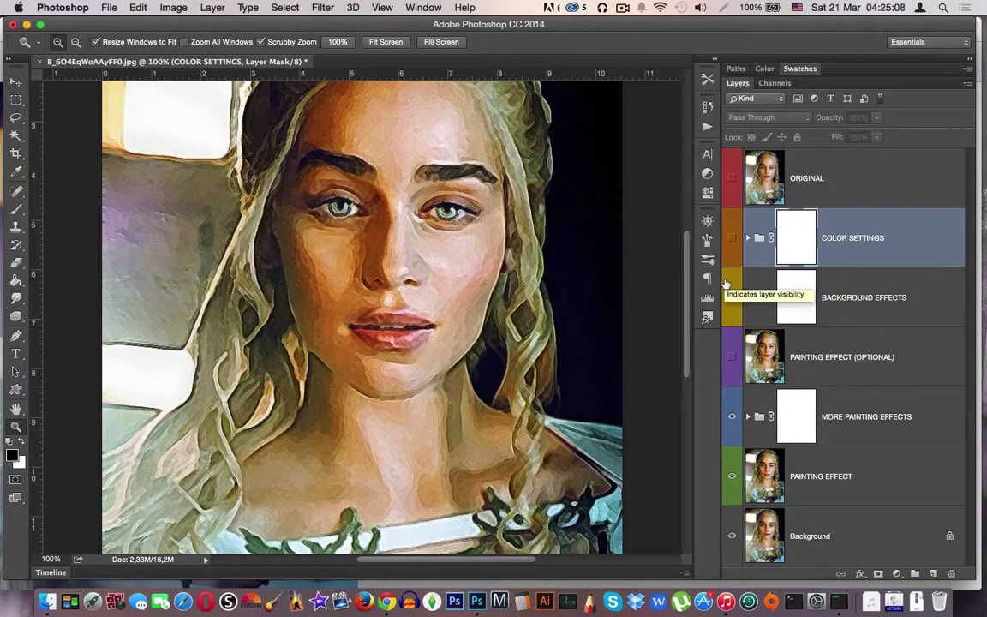
click(748, 417)
scroll(758, 297, down, 3)
scroll(757, 298, down, 1)
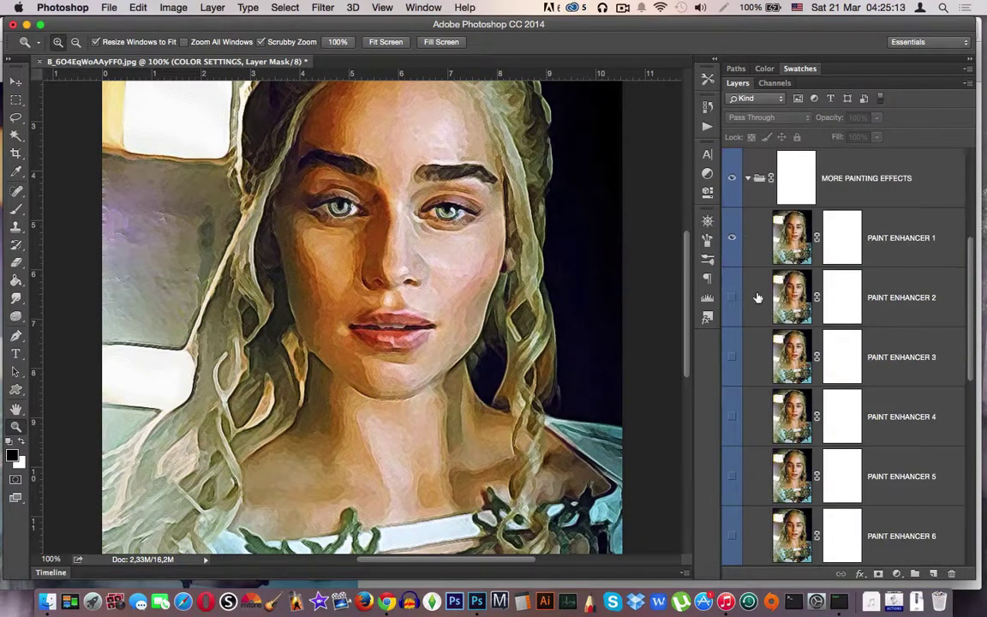
click(799, 248)
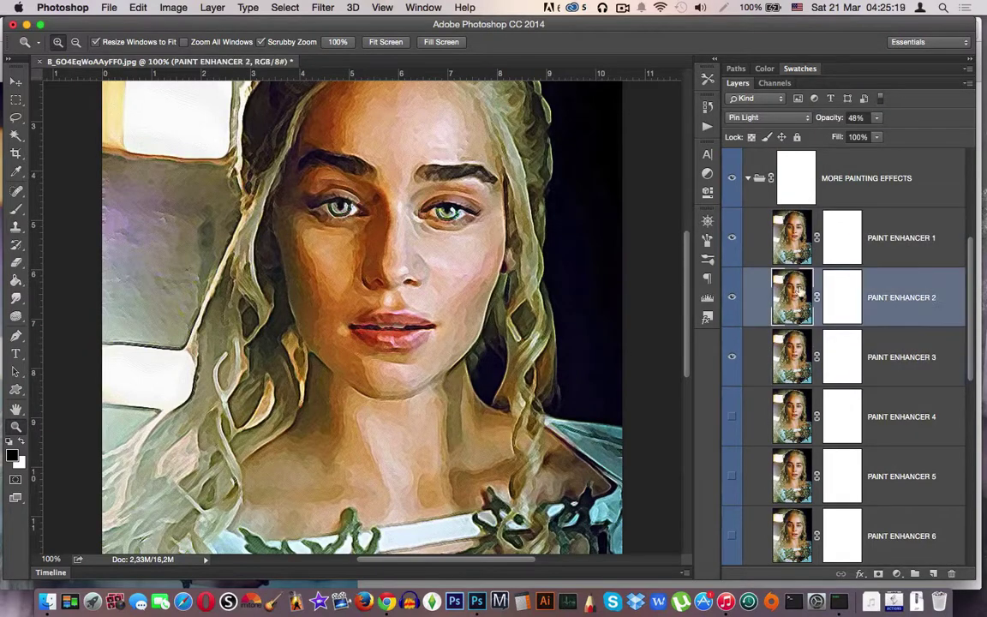
click(776, 341)
click(876, 117)
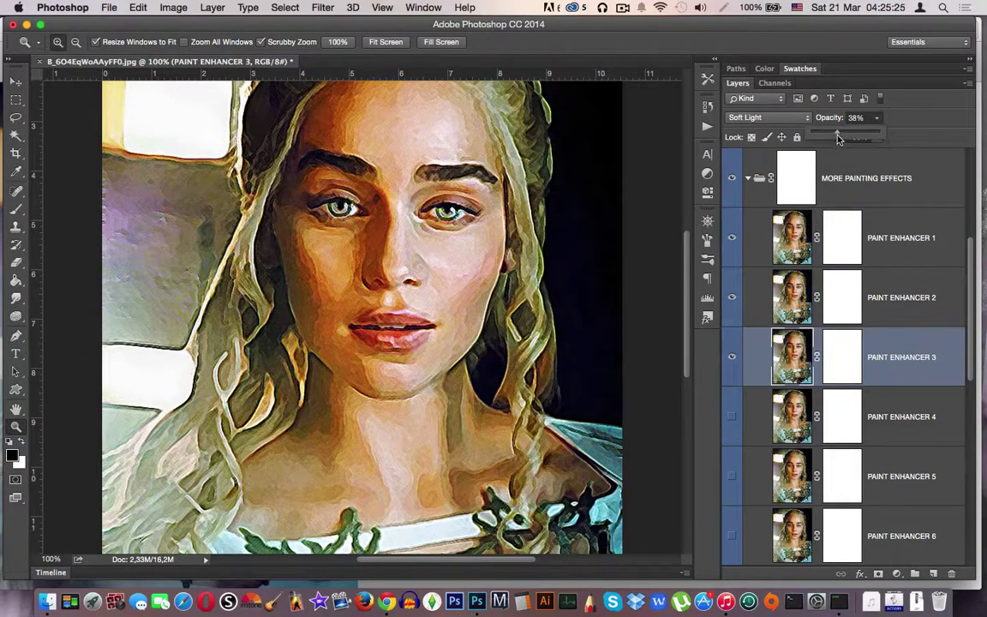
scroll(848, 386, down, 5)
click(792, 381)
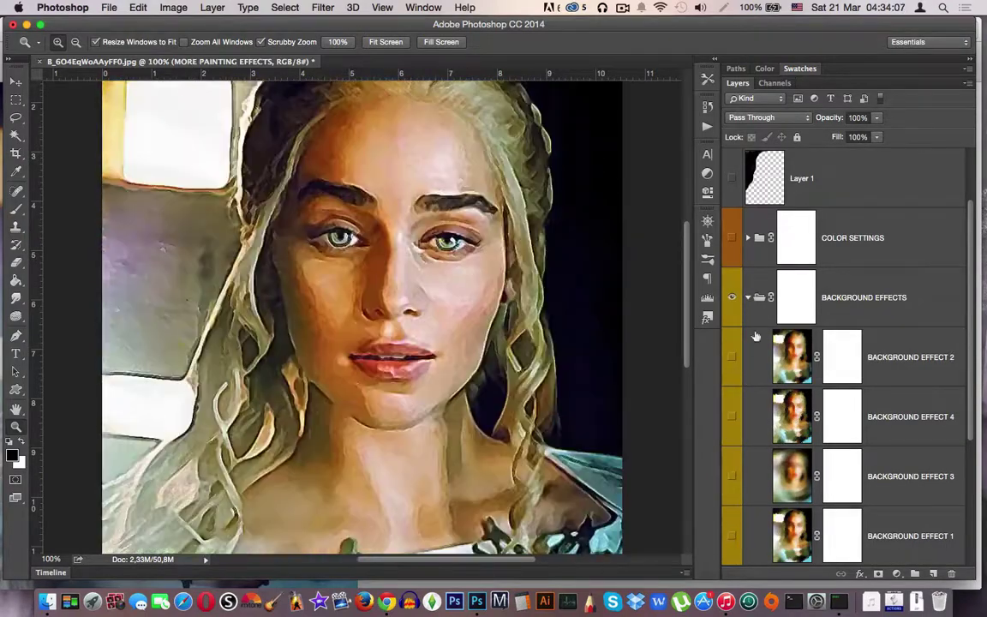
Hide BACKGROUND EFFECTS and show and expand the COLOR SETTINGS group
click(742, 300)
click(733, 298)
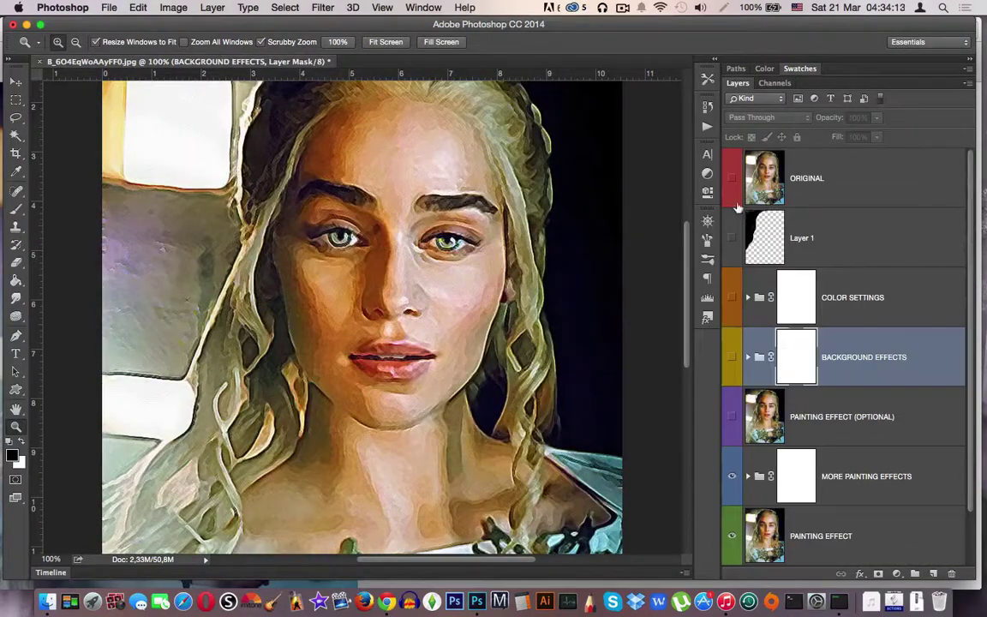
click(848, 297)
click(747, 297)
click(731, 298)
scroll(848, 343, down, 1)
Toggle Selective Color 6 to compare the image, leaving it switched on
click(891, 358)
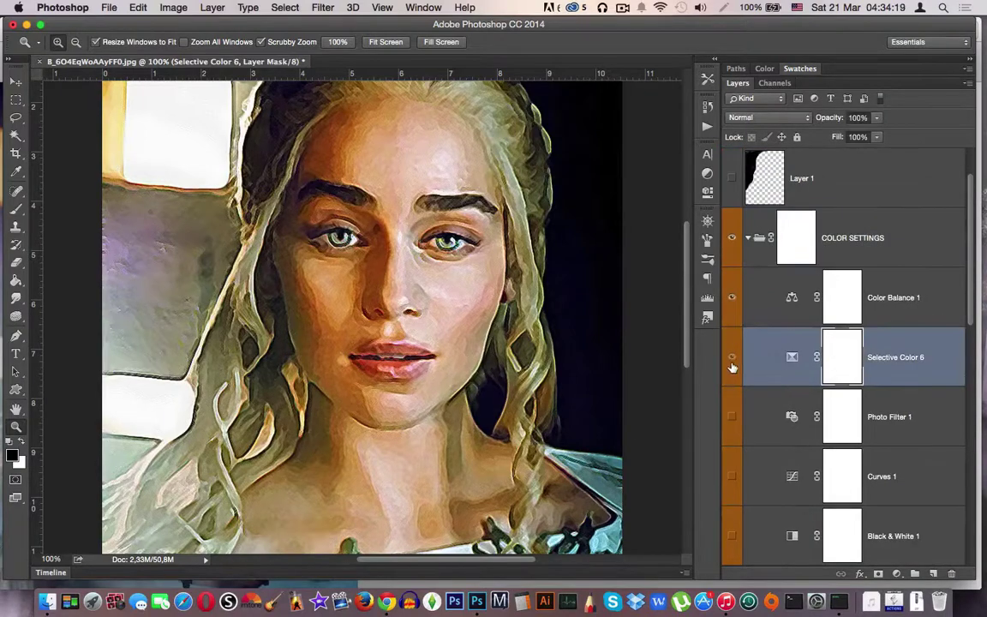
click(732, 367)
click(732, 367)
click(732, 367)
click(732, 367)
scroll(969, 311, down, 2)
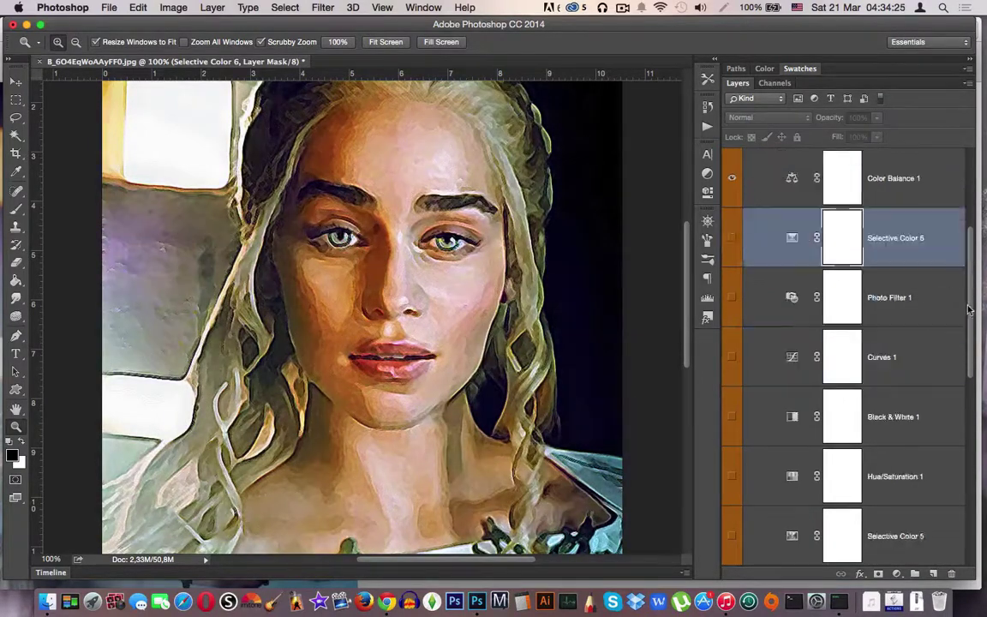
scroll(969, 310, up, 1)
click(732, 297)
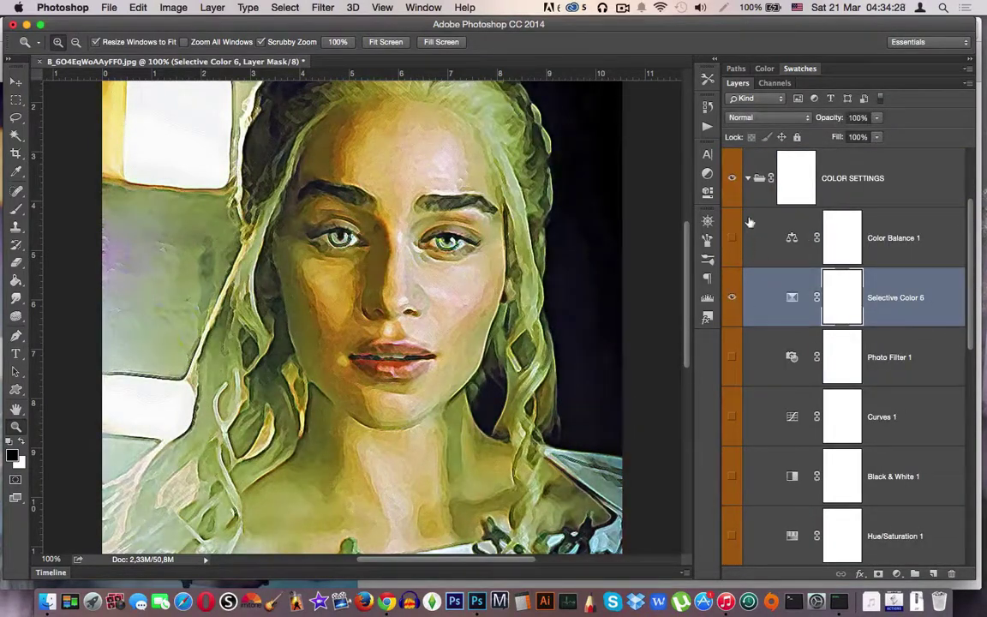
Set Selective Color 6's Neutrals yellow and all Yellows values to 0
click(791, 297)
click(528, 211)
text(0)
key(Tab)
key(Tab)
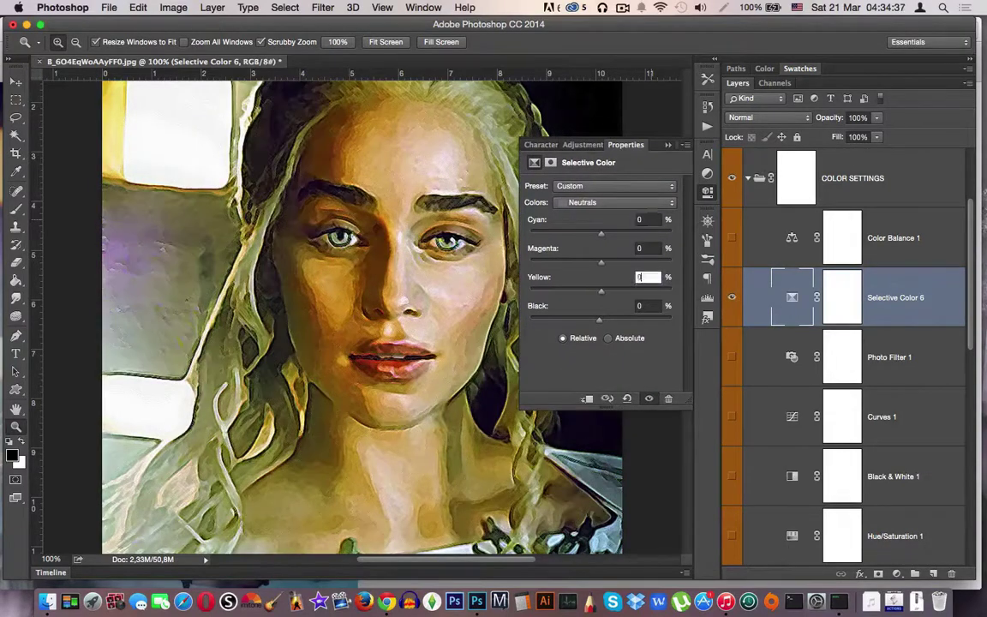
click(599, 203)
click(583, 138)
text(0	0	0	0)
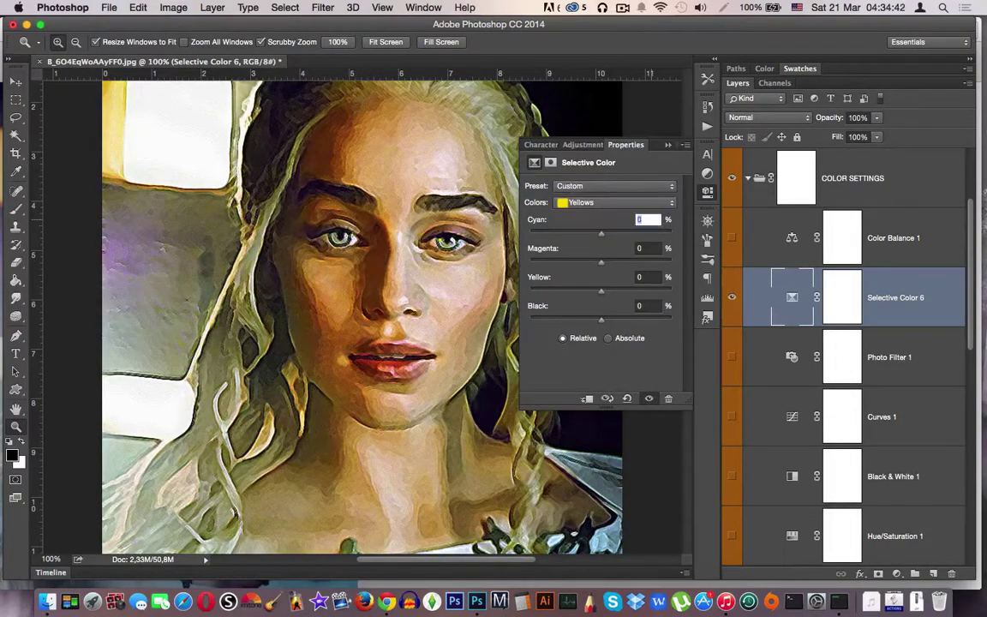
Open and dismiss Selective Color 6's layer options, then close its settings
right_click(802, 297)
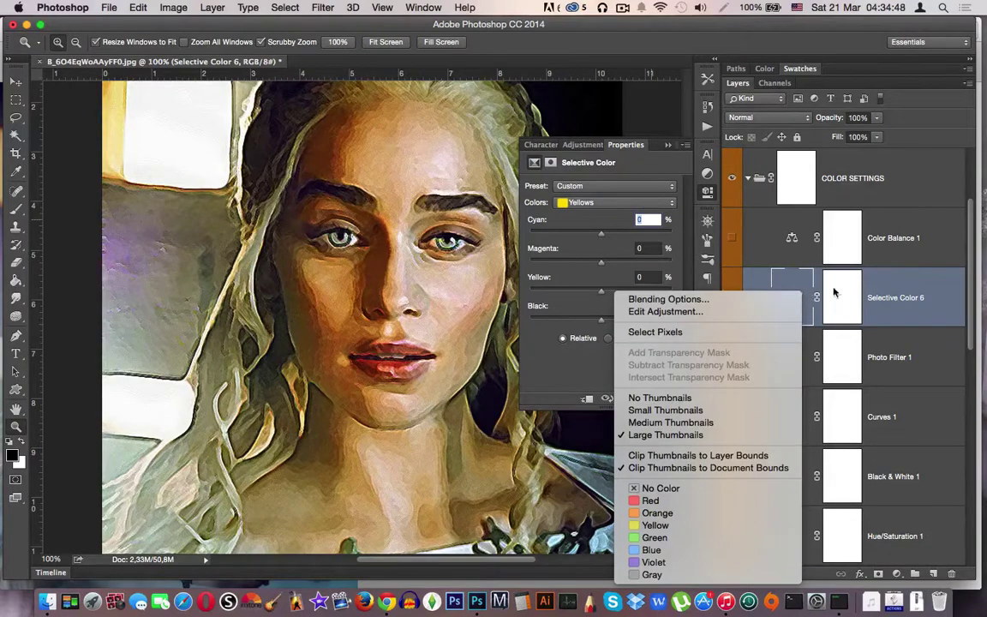
right_click(888, 285)
key(Escape)
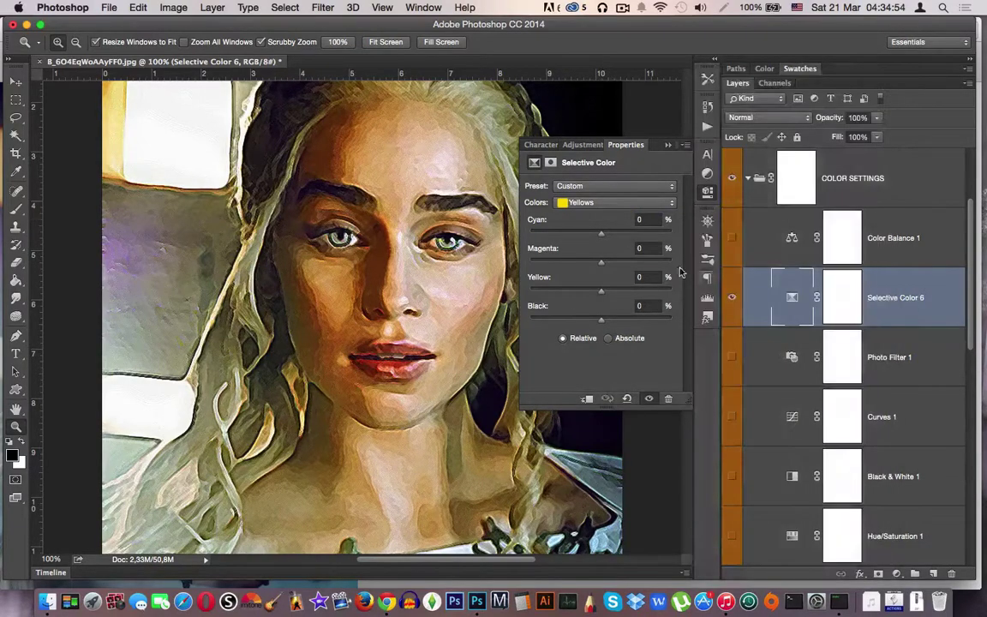
click(707, 193)
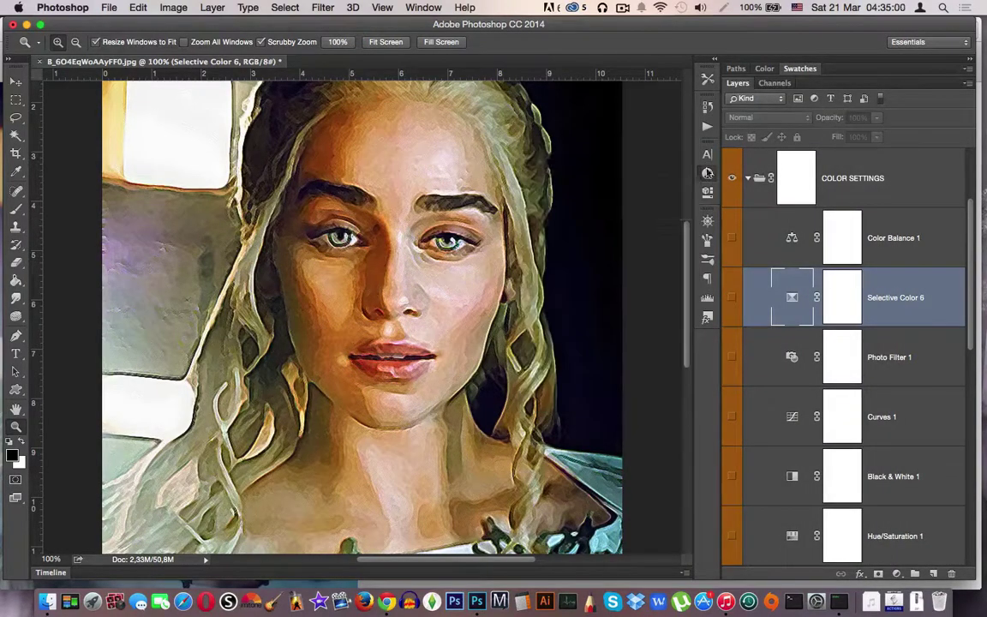
click(708, 193)
Add a Selective Color layer with Neutrals cyan about -52 and yellow -13
click(613, 202)
click(591, 225)
mouse_move(601, 233)
mouse_down()
mouse_move(561, 233)
mouse_move(595, 233)
mouse_move(615, 262)
mouse_up()
drag(582, 296, 590, 296)
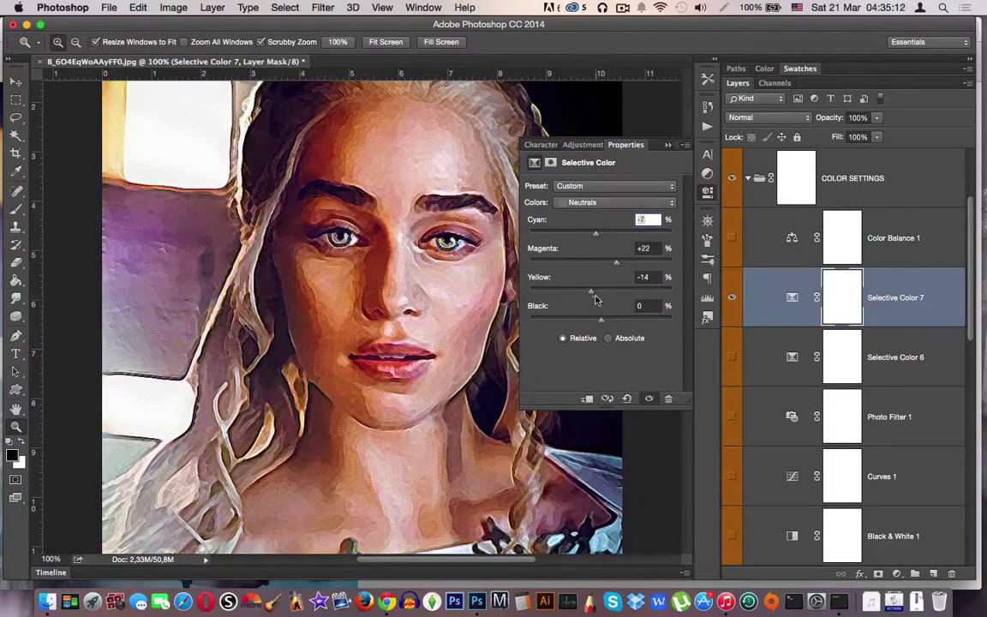
key(super+minus)
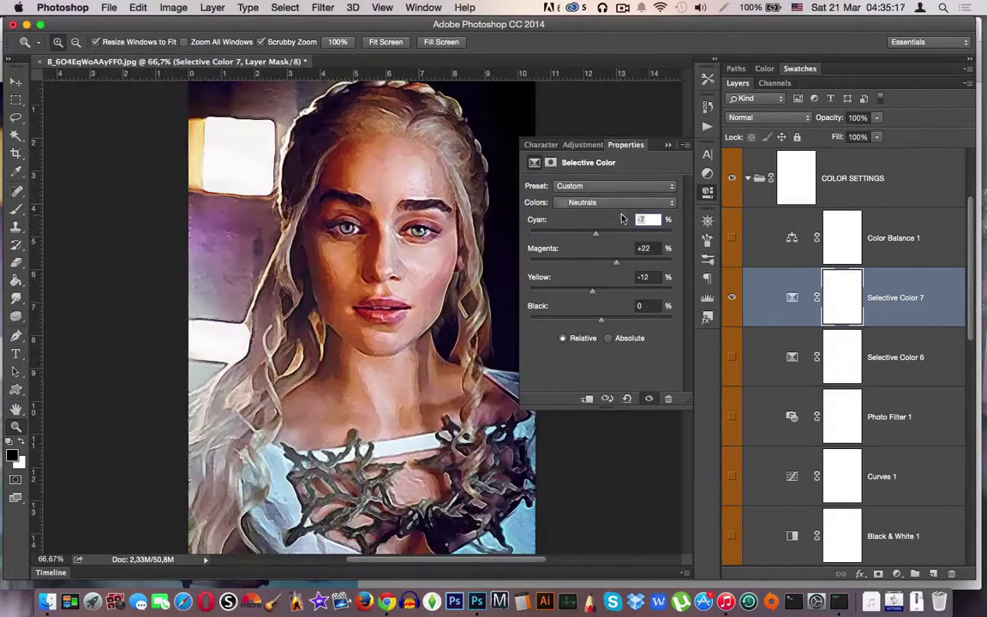
Adjust cyan and magenta in the Reds, and lower Neutrals magenta to +16
click(613, 202)
click(582, 120)
drag(600, 233, 571, 233)
mouse_move(629, 266)
mouse_down()
mouse_move(589, 267)
mouse_move(616, 261)
mouse_move(562, 291)
mouse_move(577, 291)
mouse_move(608, 262)
mouse_up()
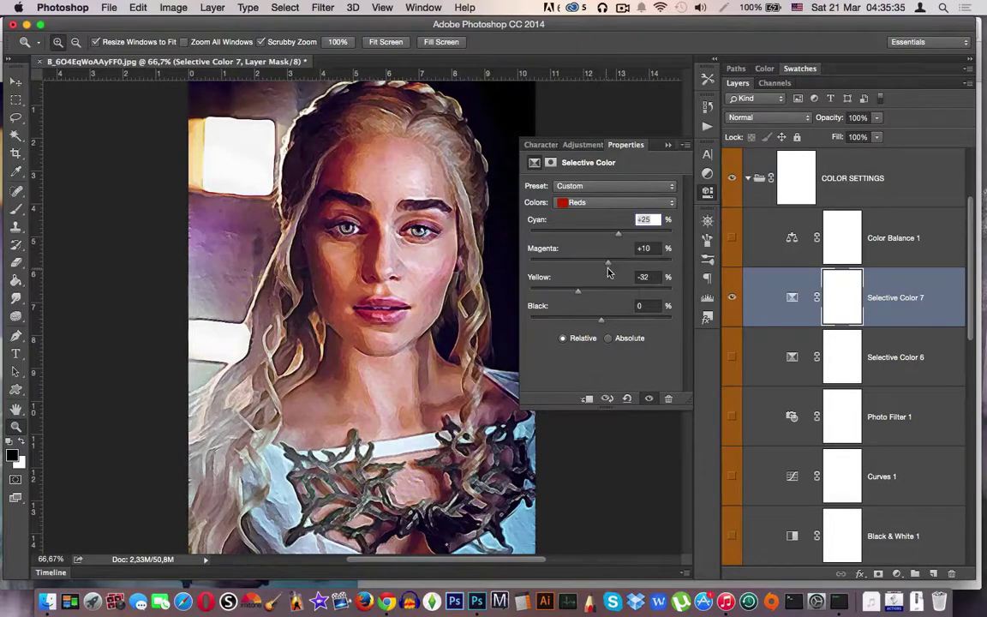
click(639, 200)
click(600, 252)
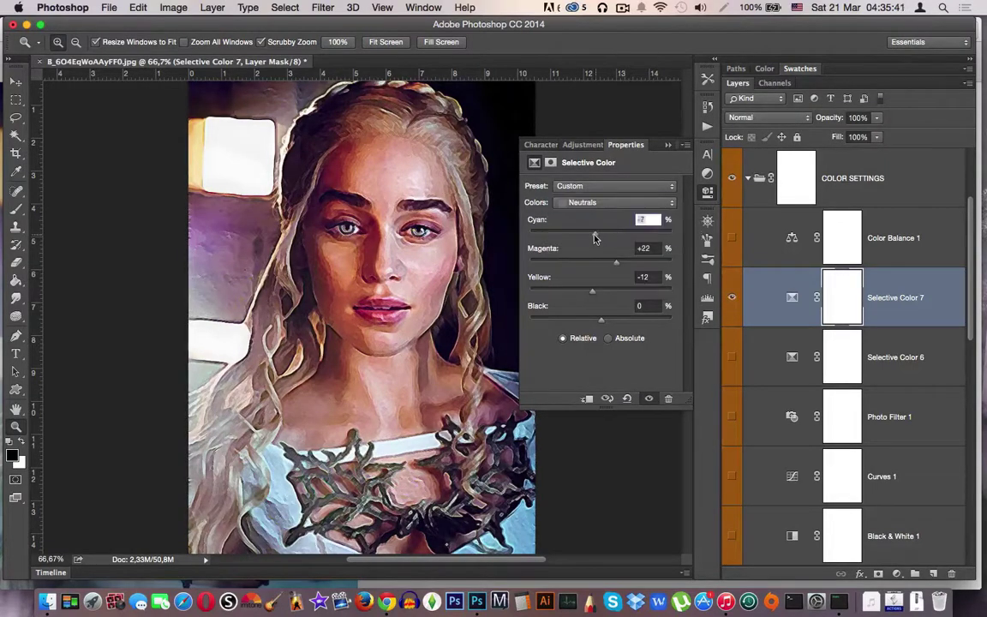
mouse_move(616, 262)
mouse_down()
mouse_move(591, 262)
mouse_move(610, 261)
mouse_up()
Cut magenta in the Magentas range to -74 and select the Cyans range
click(639, 202)
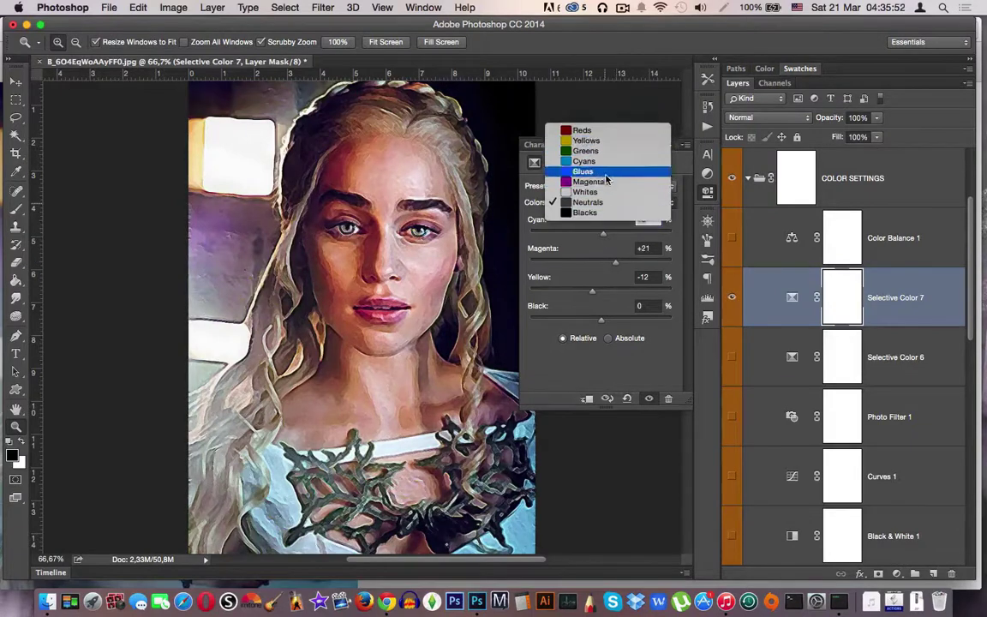
click(592, 166)
mouse_move(599, 266)
mouse_down()
mouse_move(549, 268)
mouse_move(605, 261)
mouse_move(581, 291)
mouse_up()
click(607, 202)
click(585, 182)
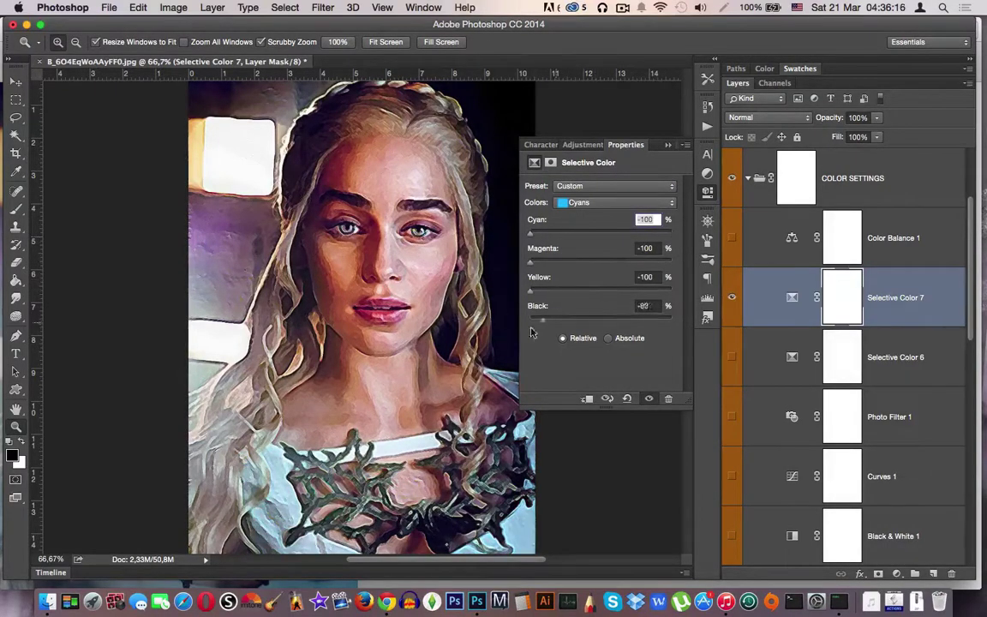
Switch to the Whites range and cut its cyan, magenta, yellow and black sharply
click(590, 202)
click(600, 242)
drag(601, 233, 558, 233)
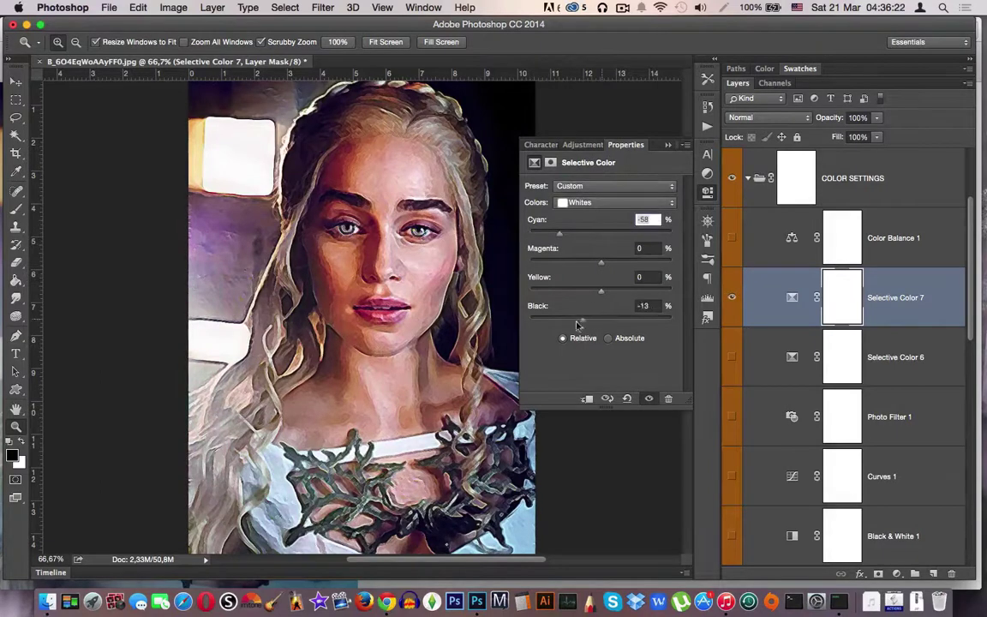
drag(600, 320, 538, 320)
drag(559, 233, 526, 233)
drag(601, 262, 534, 262)
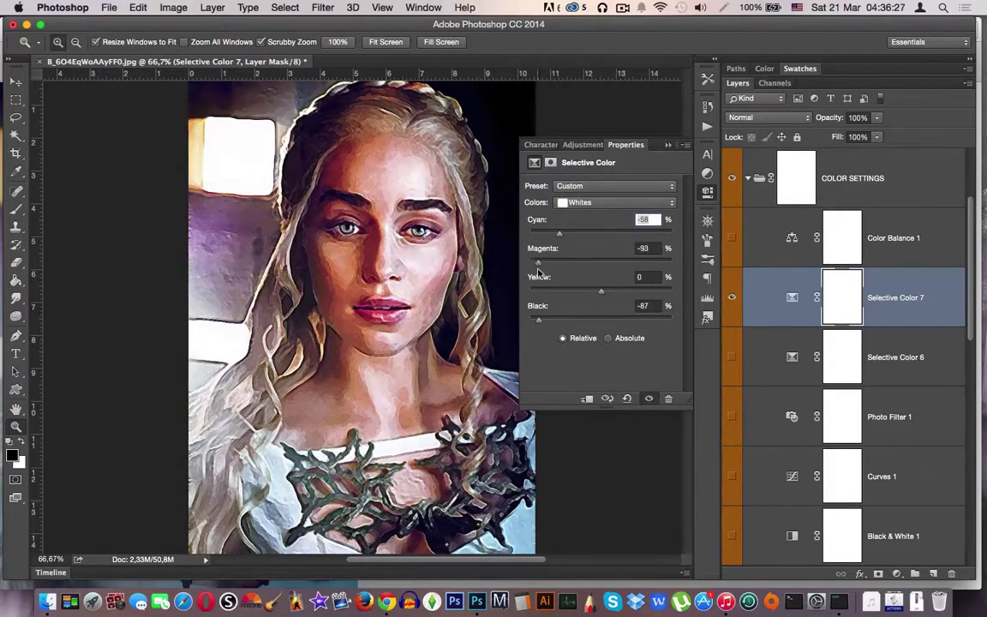
mouse_move(601, 290)
mouse_down()
mouse_move(539, 291)
mouse_move(547, 322)
mouse_up()
Ease Whites back to cyan -38, magenta -49, yellow -51, then compare with the adjustment off
click(599, 202)
drag(529, 233, 574, 233)
drag(535, 263, 567, 262)
drag(530, 291, 565, 291)
click(732, 297)
click(731, 297)
click(732, 297)
click(732, 298)
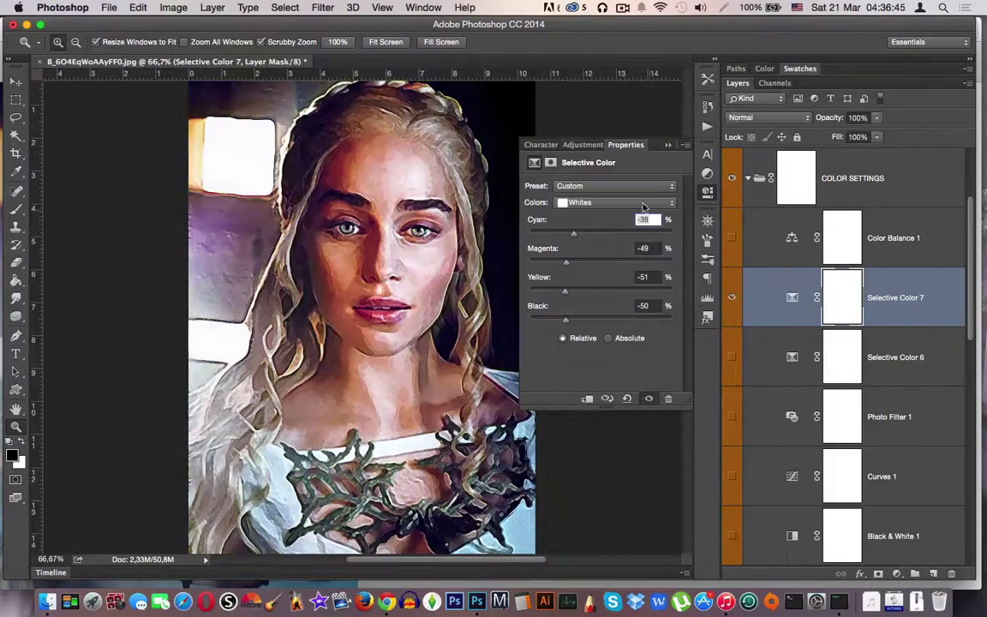
Raise cyan, magenta and yellow in the Blues range to +100
click(600, 202)
click(557, 181)
drag(530, 233, 688, 246)
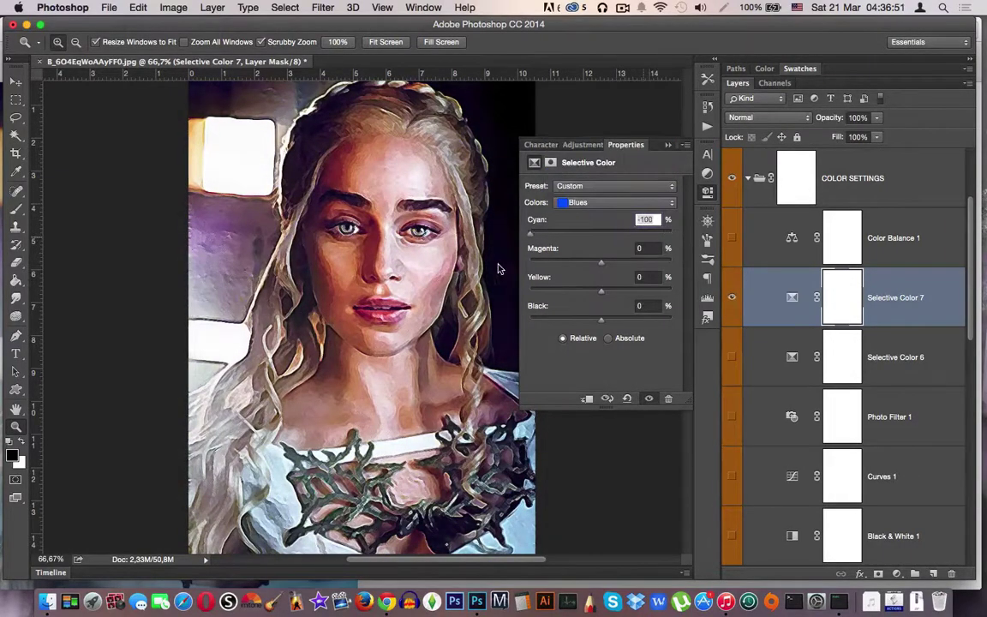
drag(572, 262, 676, 262)
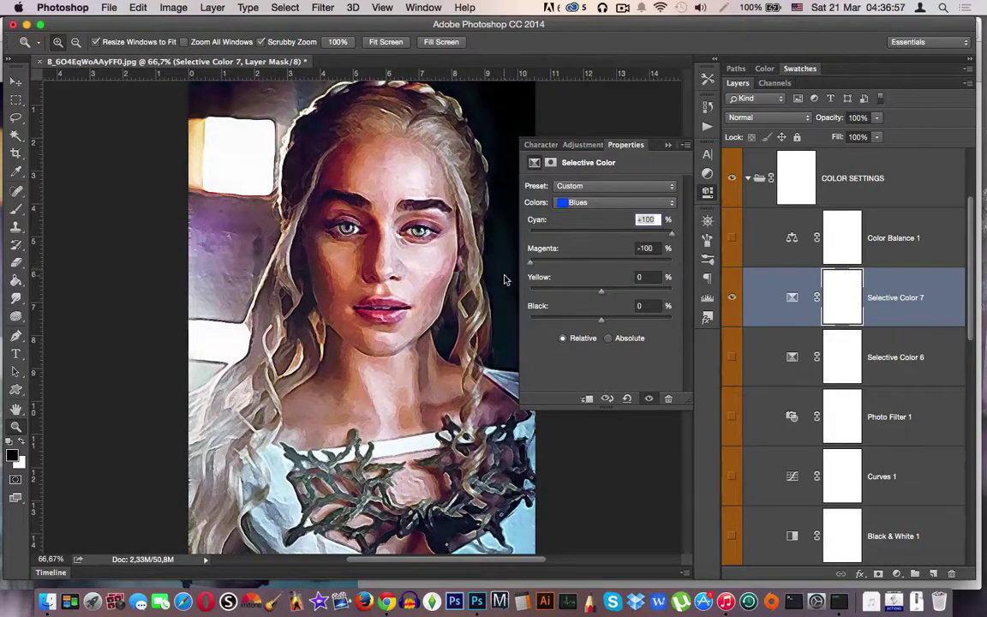
drag(600, 291, 688, 298)
In the Blacks range, raise cyan and set magenta and yellow to 0
click(600, 202)
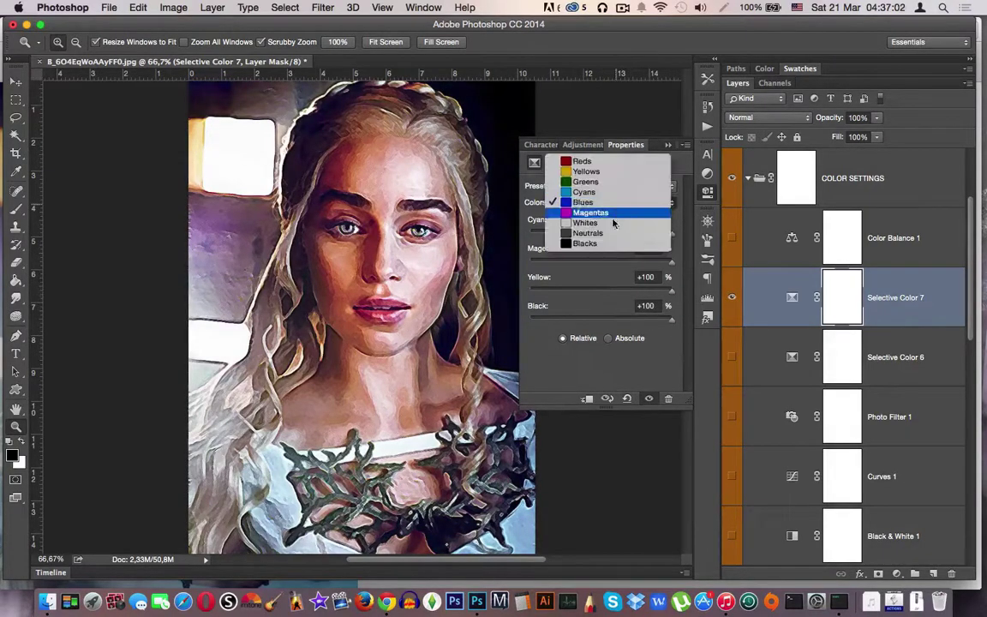
click(565, 227)
mouse_move(588, 237)
mouse_down()
mouse_move(668, 254)
mouse_move(652, 226)
mouse_up()
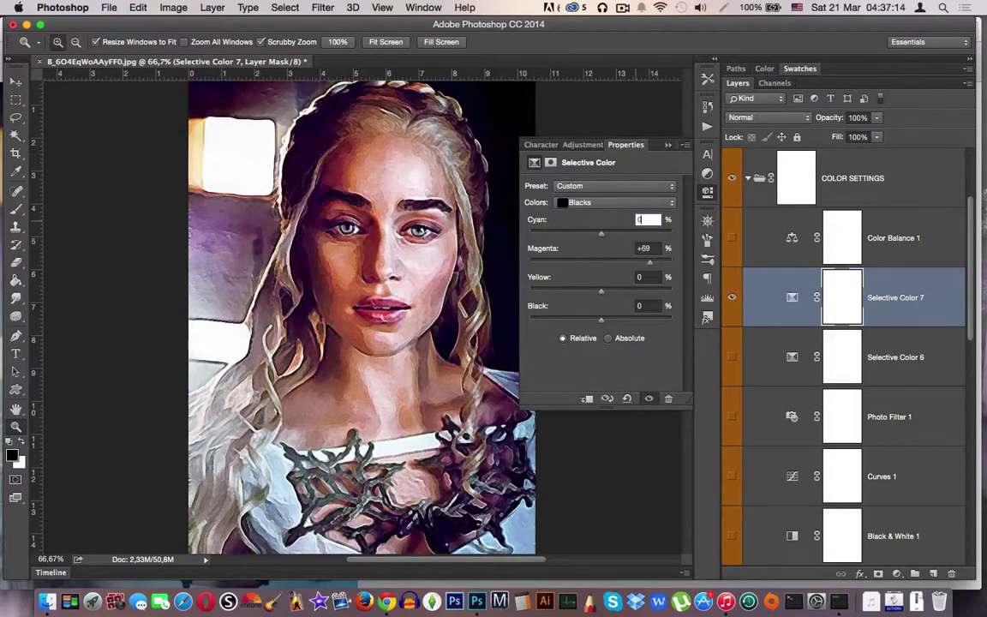
key(Tab)
text(0)
key(Tab)
text(0)
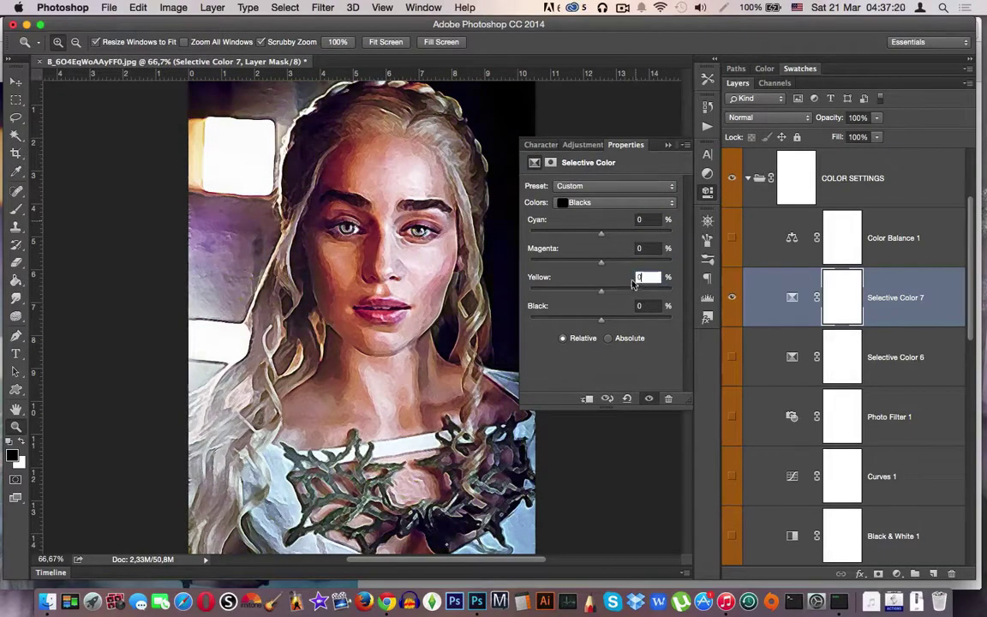
text(0)
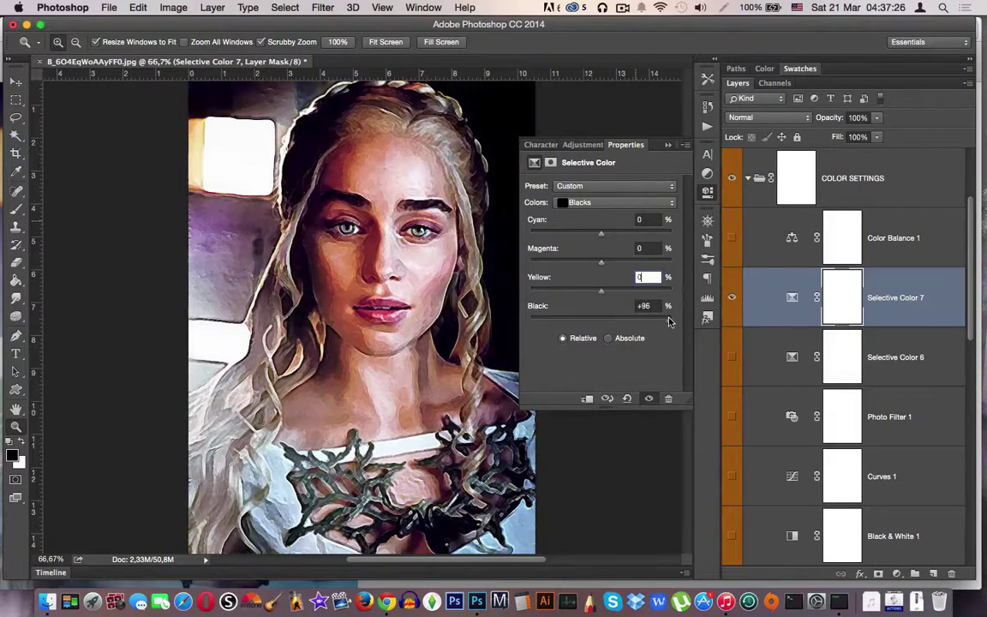
key(Tab)
Rework the Blacks range, resetting its cyan and magenta back to 0
drag(600, 262, 612, 262)
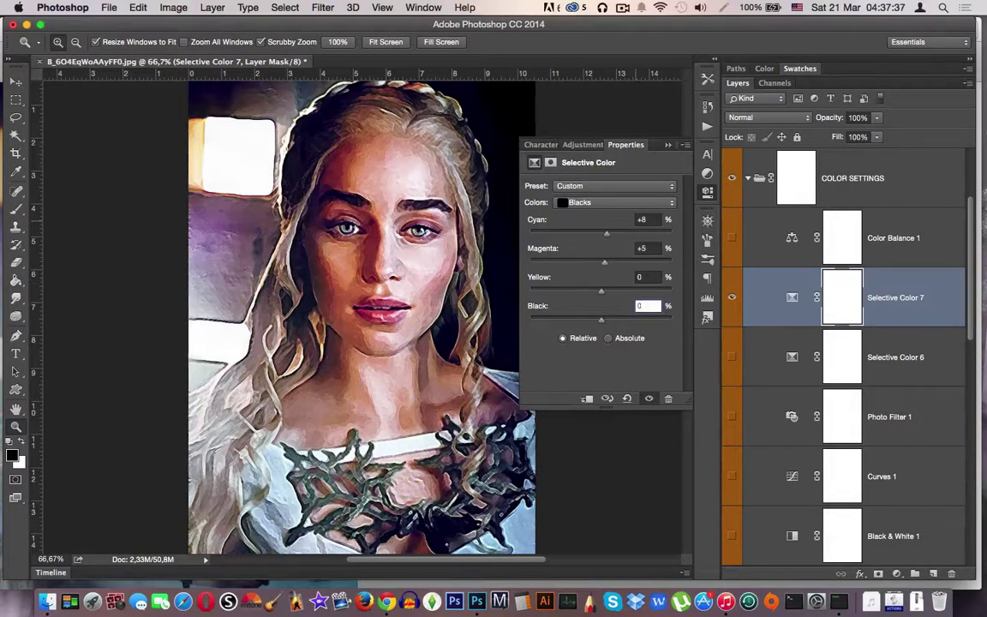
key(backslash)
click(642, 219)
text(0)
key(Tab)
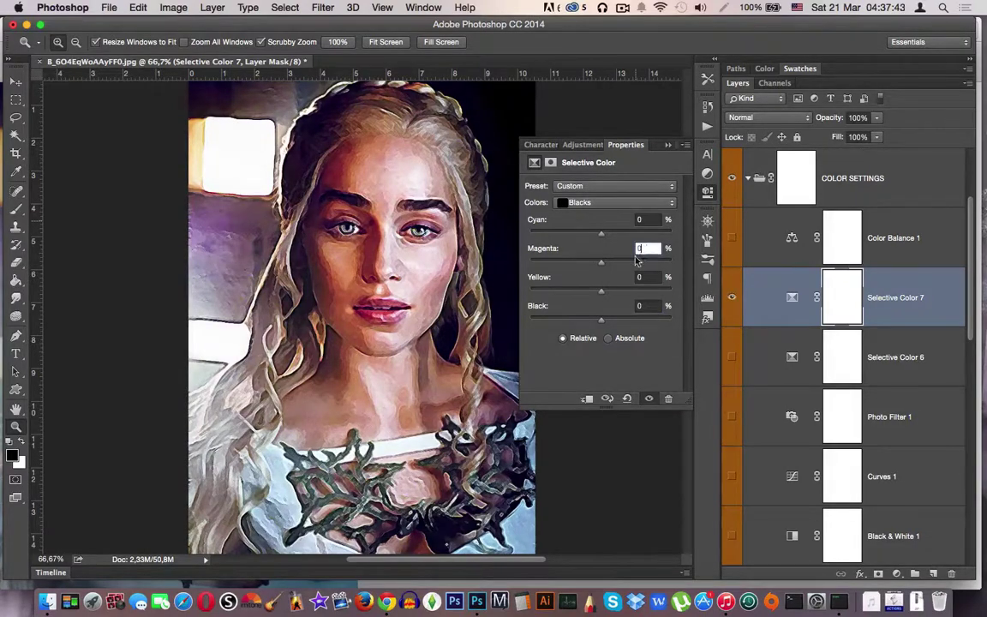
text(0)
Set the Yellows range to Cyan +25, Magenta +15, Yellow +51 for a golden tone
click(615, 202)
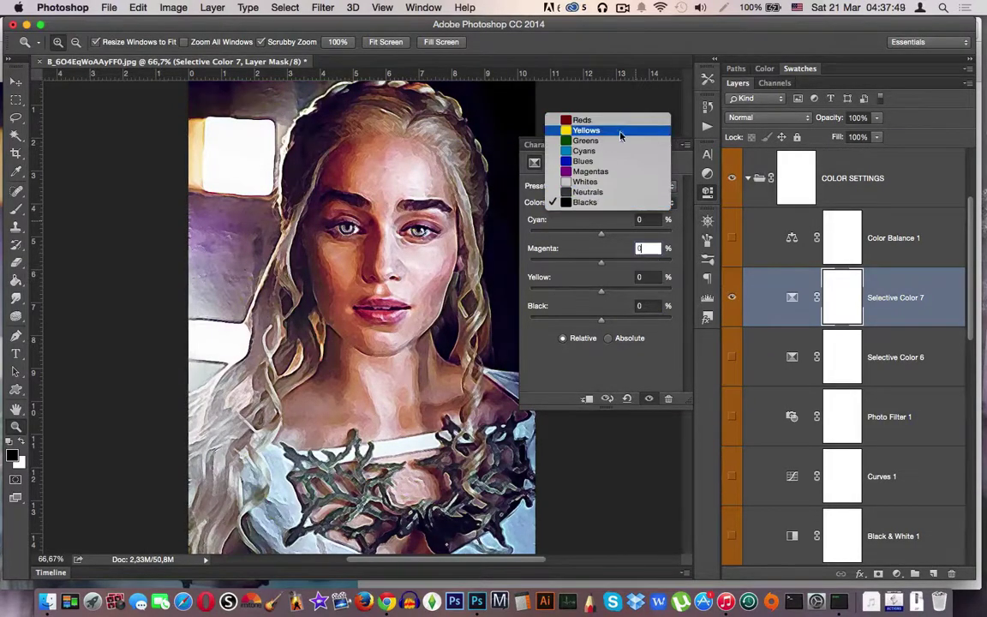
click(600, 128)
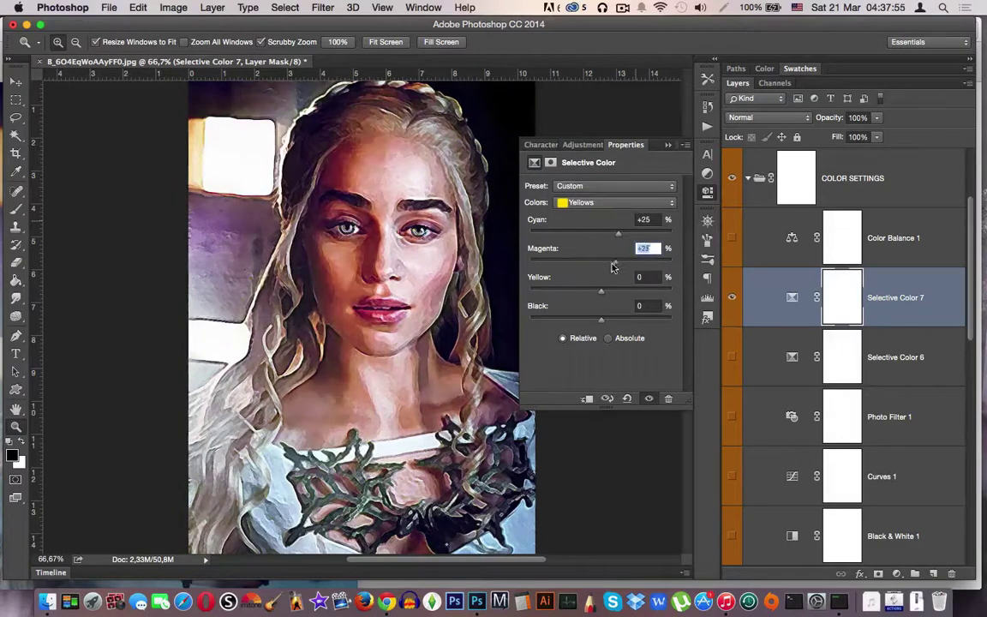
drag(516, 307, 590, 300)
key(Tab)
text(5)
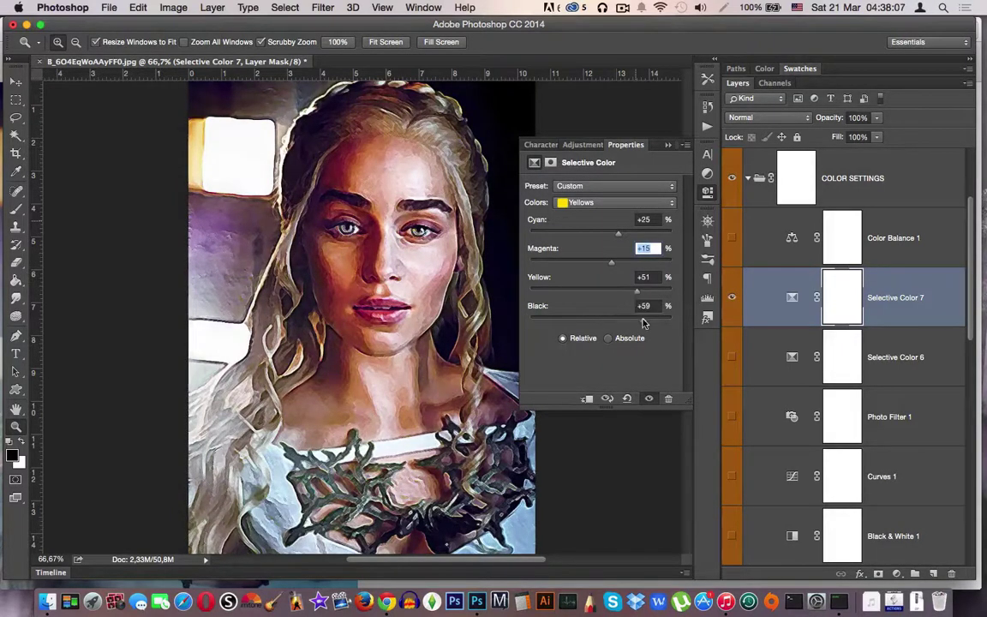
text(1)
key(Tab)
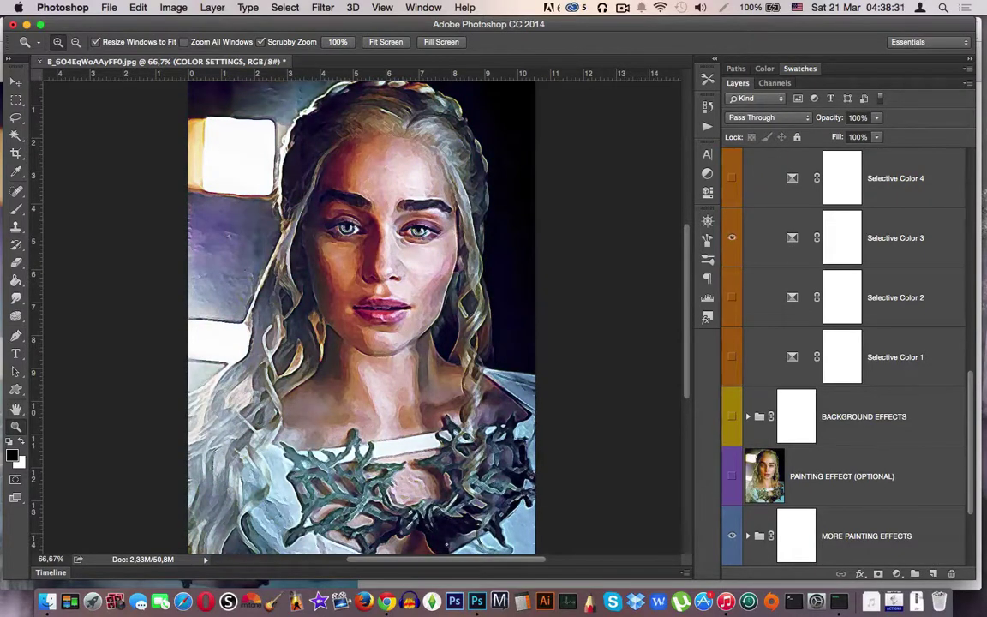
Set Photo Filter 1 to 50%, Selective Color 7 to 70% and Color Balance 1 to 55% opacity
click(895, 238)
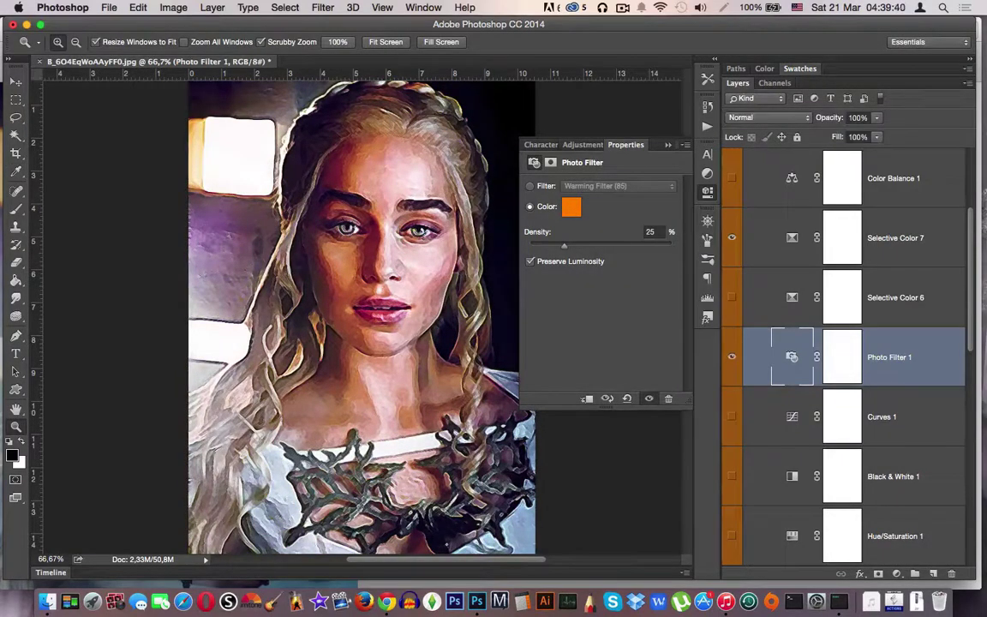
key(5)
click(895, 238)
drag(876, 118, 859, 134)
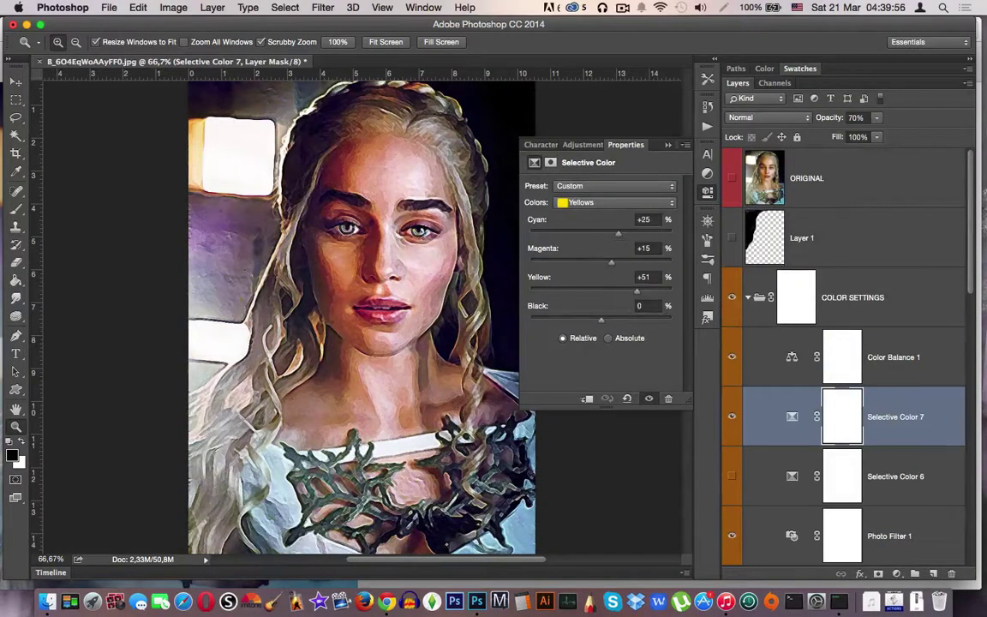
click(893, 357)
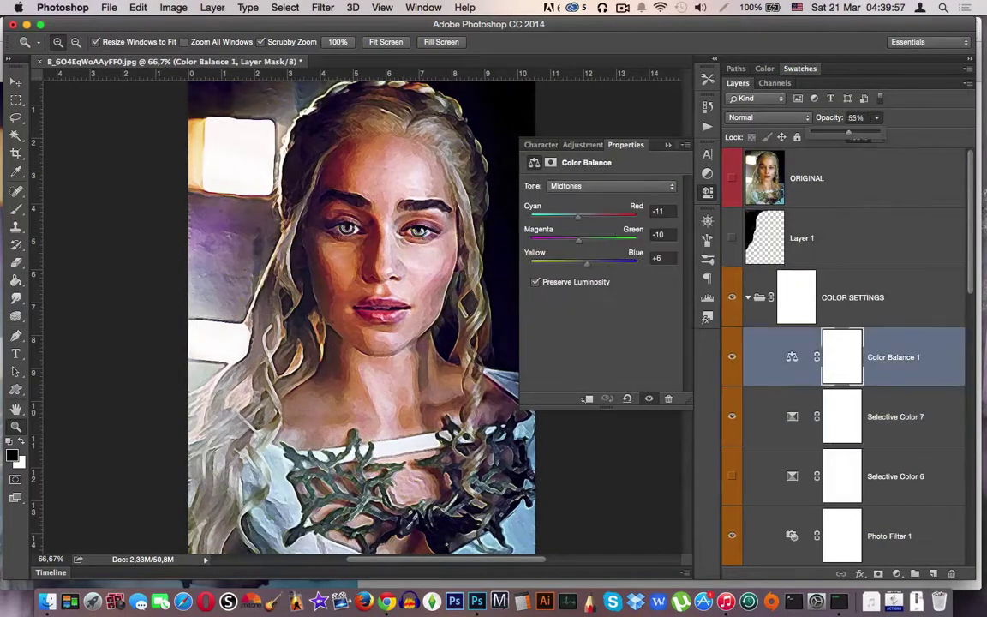
key(5)
key(5)
Toggle Layer 1's visibility to compare against the original background
click(732, 237)
click(731, 237)
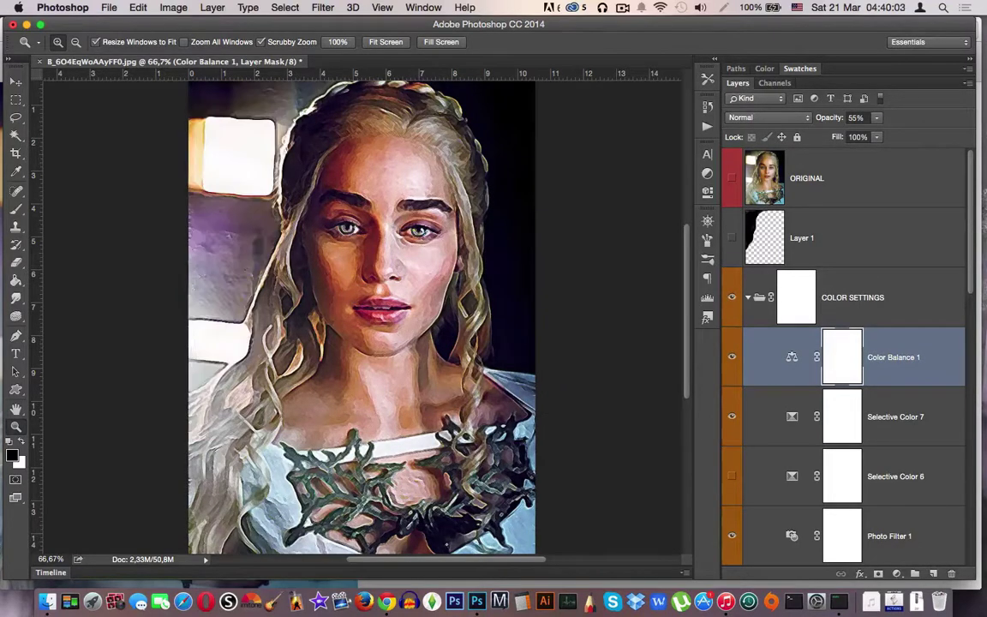
scroll(638, 232, up, 2)
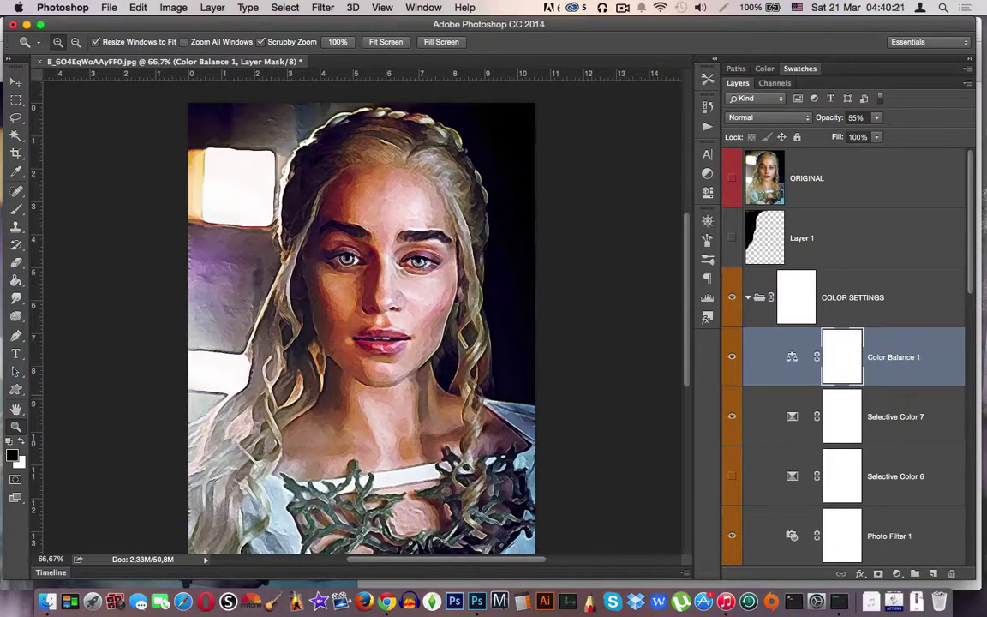
Zoom to 100% on the face and toggle the ORIGINAL photo to compare
click(337, 41)
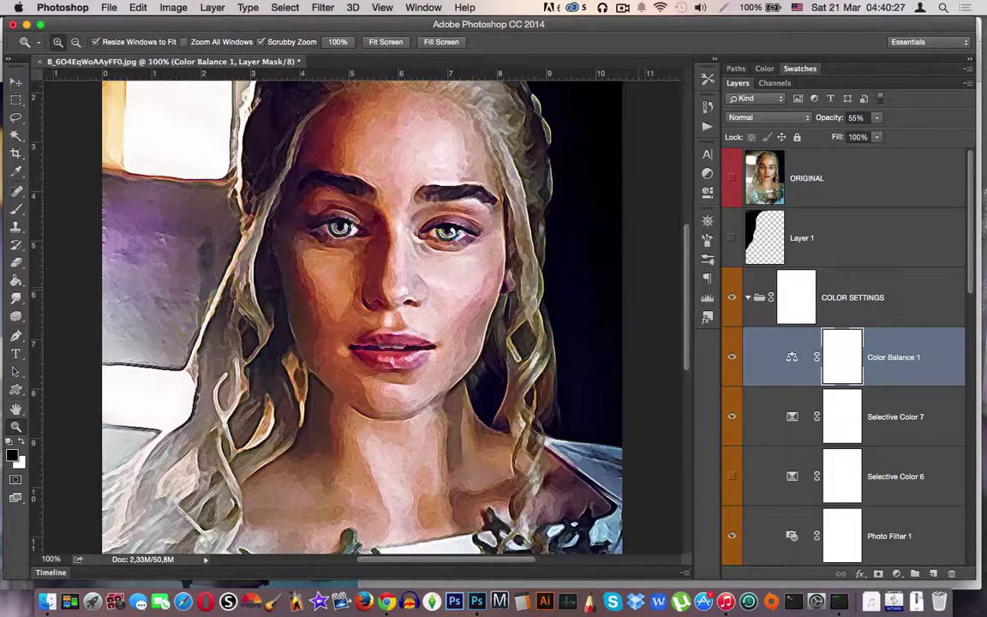
scroll(489, 487, down, 5)
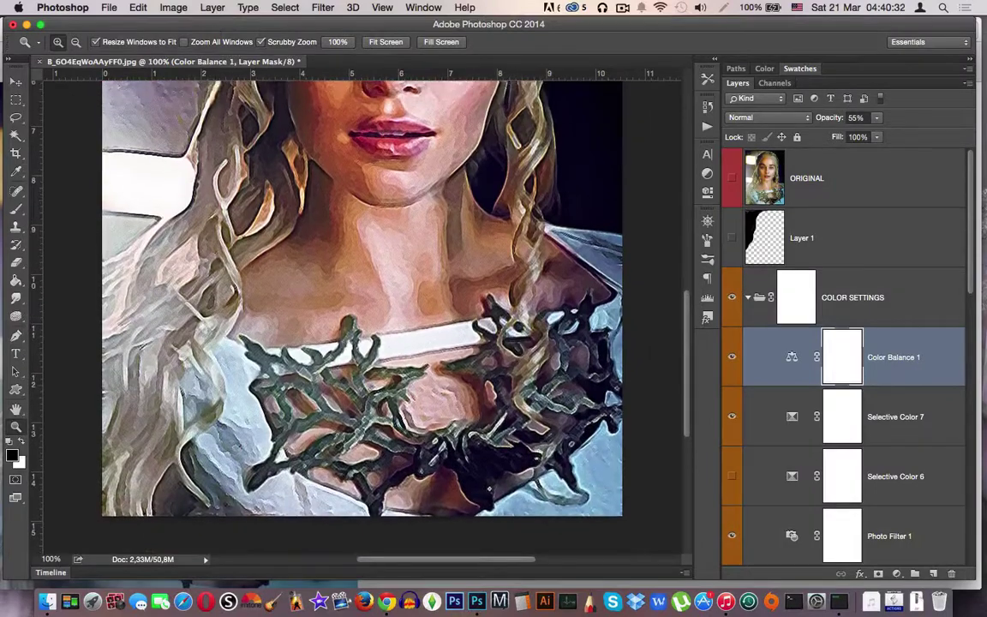
scroll(490, 487, up, 5)
click(731, 177)
click(732, 178)
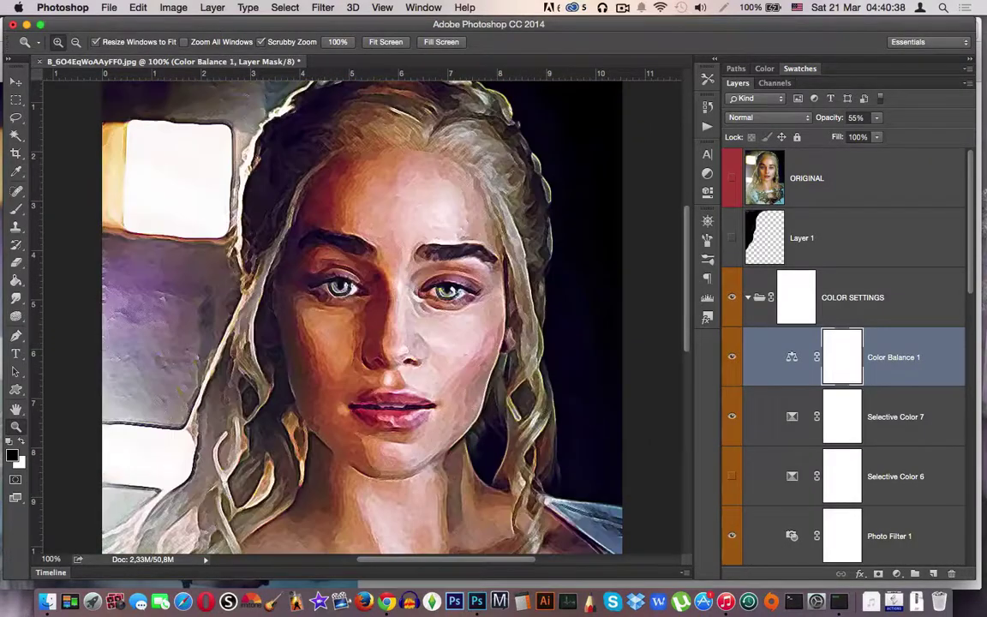
click(732, 177)
click(732, 177)
Select the MORE PAINTING EFFECTS group and browse the eraser's brush presets
scroll(844, 343, down, 8)
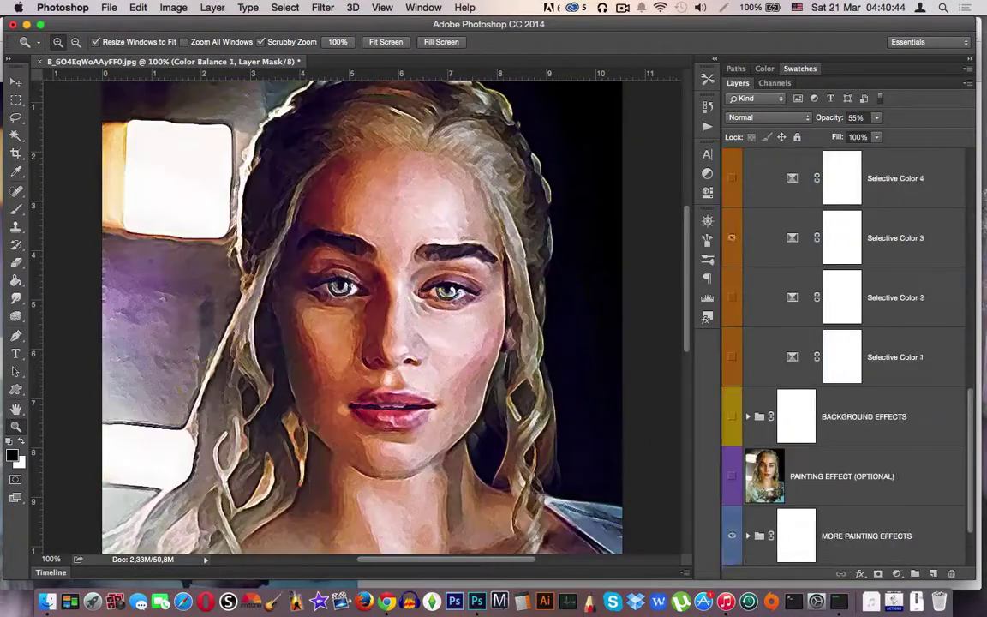
scroll(844, 342, down, 2)
click(866, 476)
scroll(867, 428, down, 2)
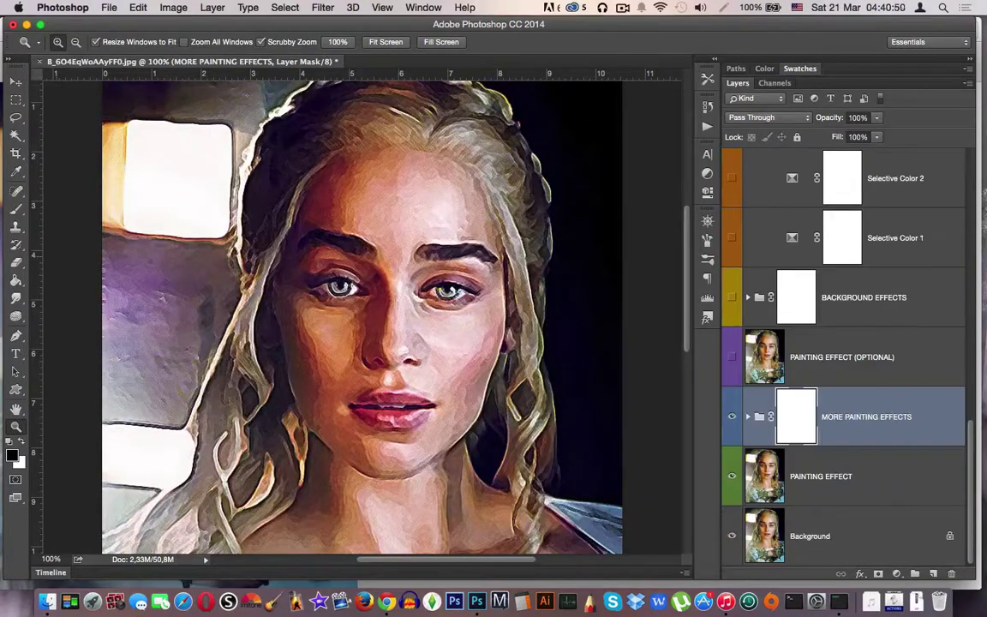
key(e)
right_click(420, 159)
scroll(574, 342, down, 2)
key(Escape)
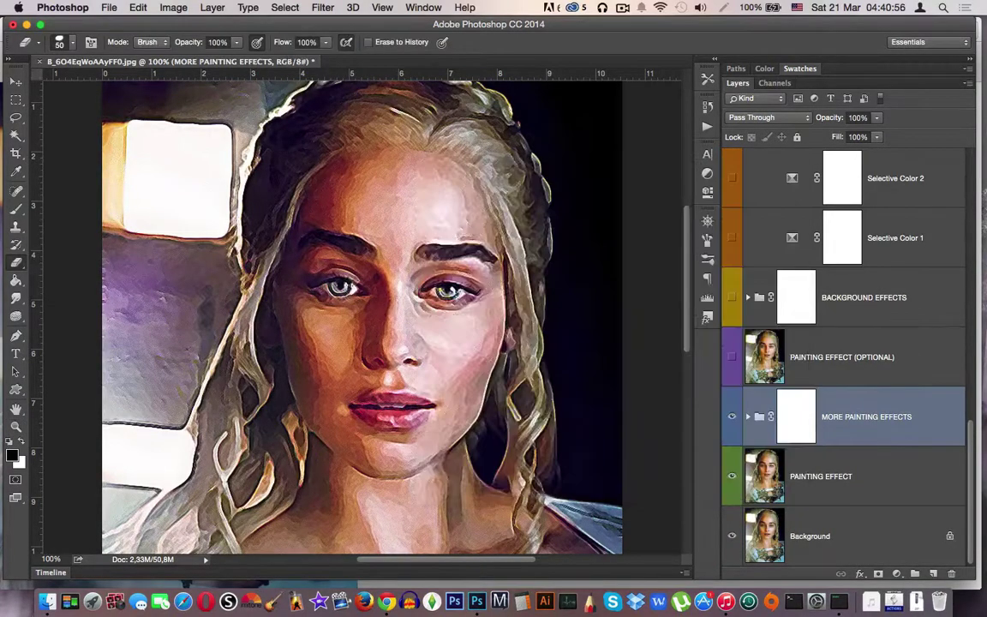
Switch to the Brush tool with a small brush at 47% opacity
right_click(15, 208)
click(64, 205)
right_click(442, 172)
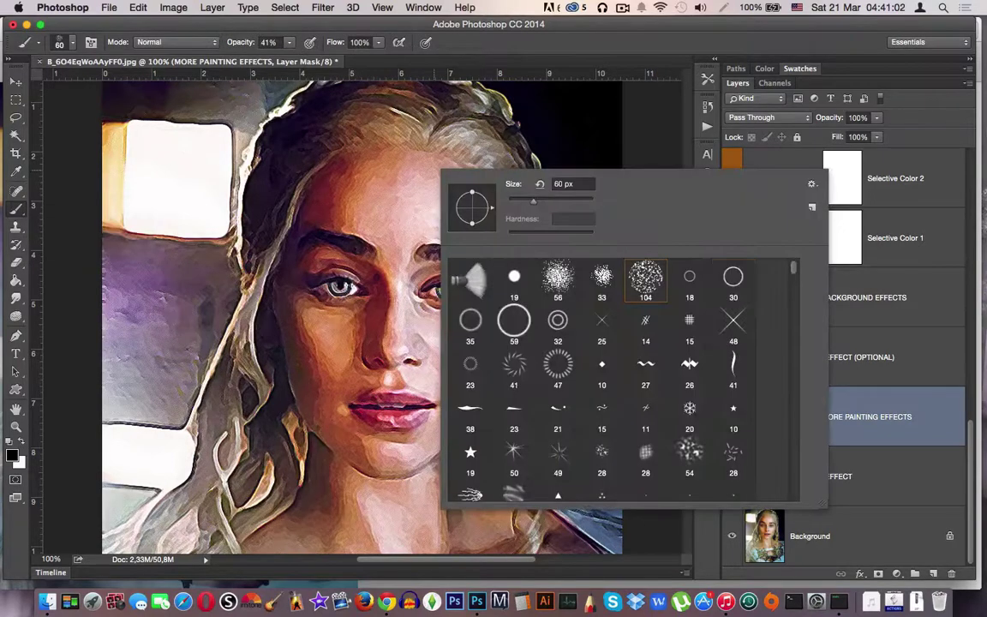
scroll(616, 385, down, 2)
key(Return)
key(2)
key(8)
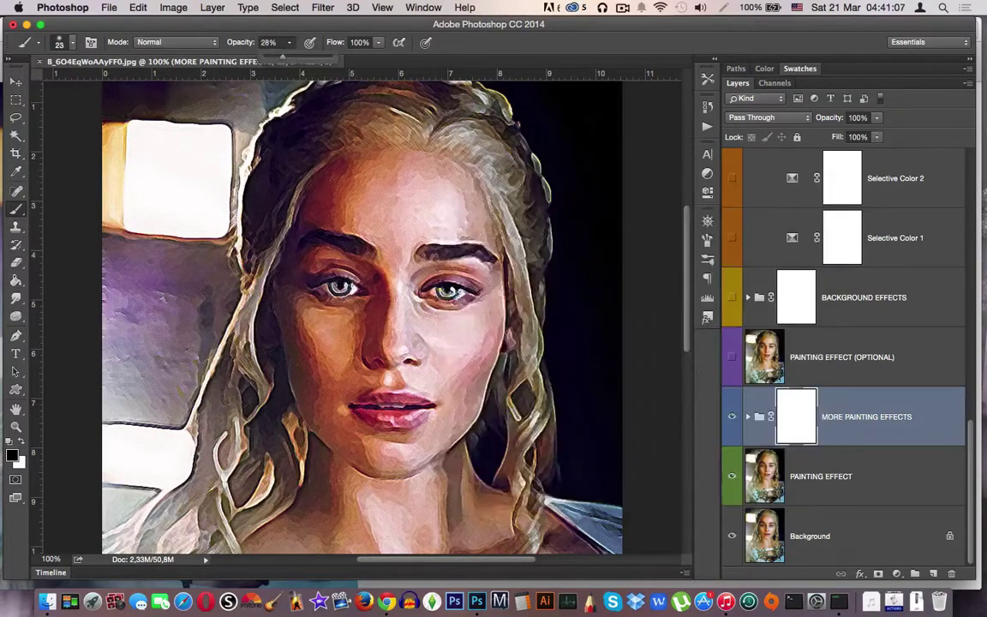
drag(289, 42, 305, 57)
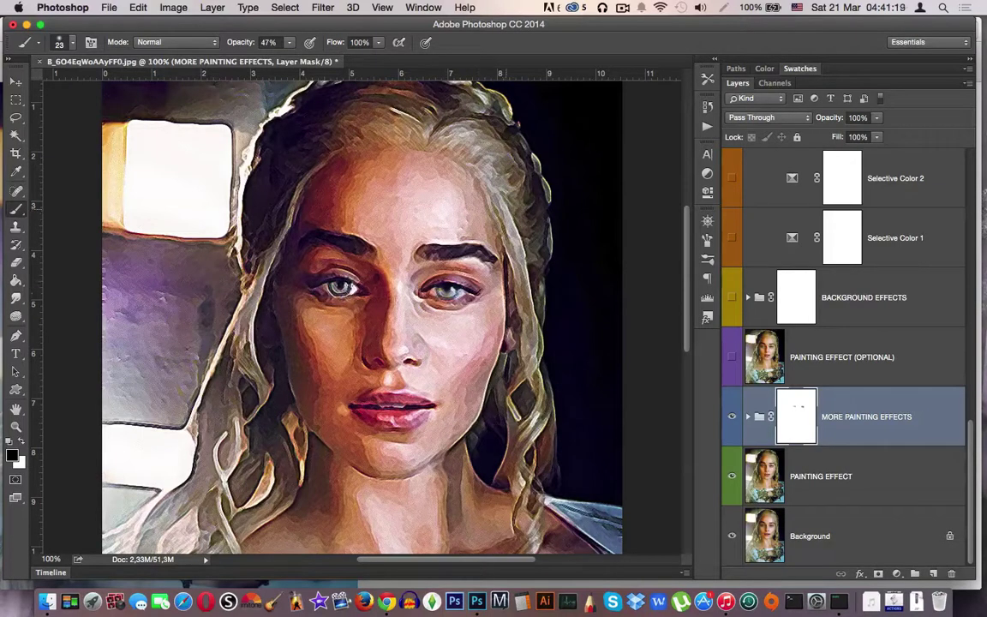
Step backward and forward through the history to compare the colour adjustments
key(alt+super+z)
drag(138, 6, 174, 55)
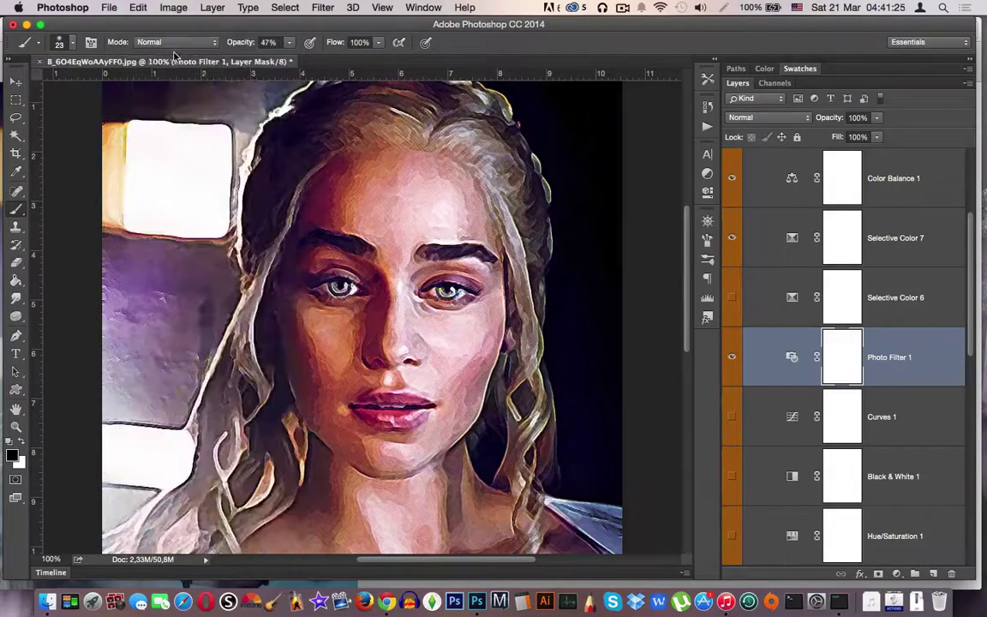
click(138, 7)
click(168, 39)
click(138, 7)
click(168, 39)
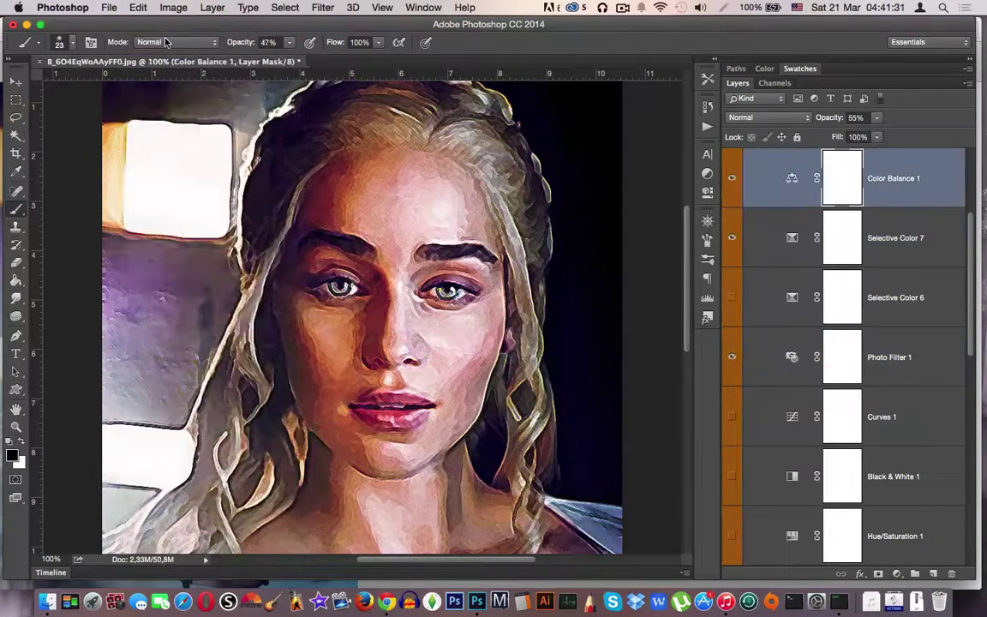
click(138, 7)
click(160, 39)
Swap colours to white foreground and show PAINTING EFFECT (OPTIONAL) at 21% opacity
key(x)
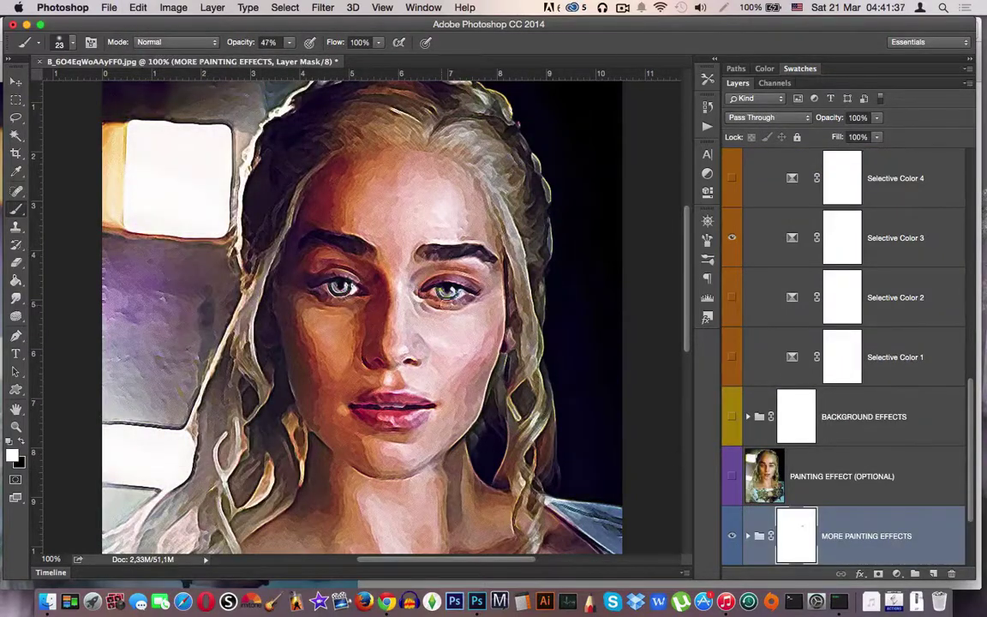
scroll(972, 409, down, 3)
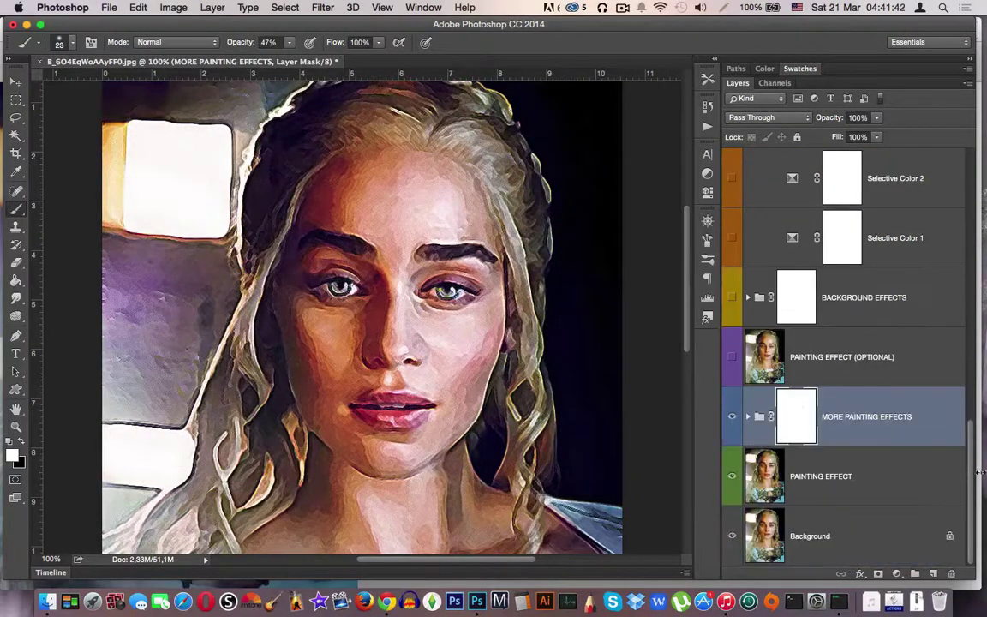
click(735, 484)
click(732, 358)
click(771, 357)
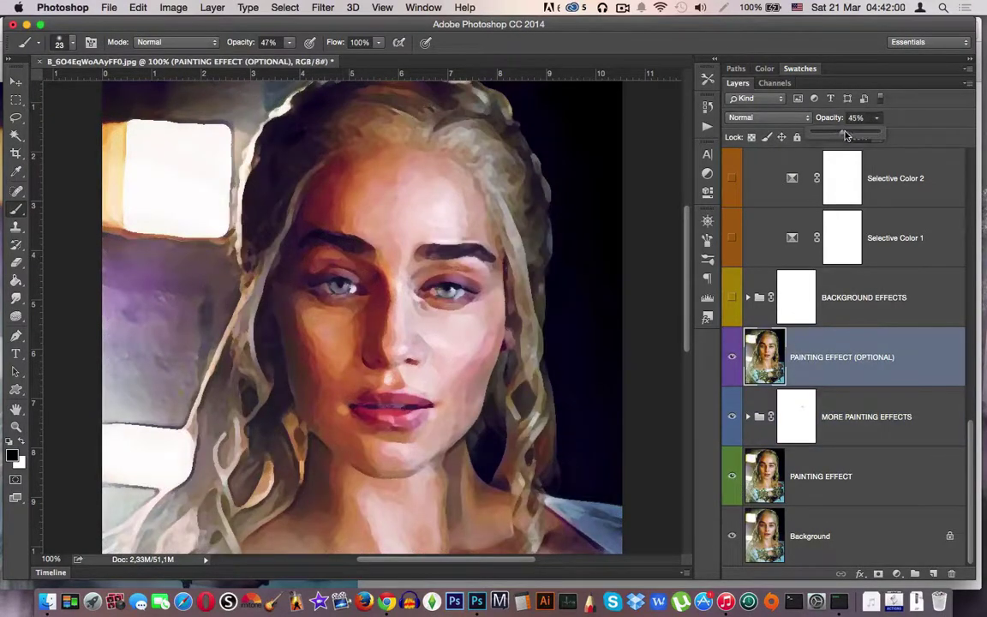
drag(845, 135, 841, 136)
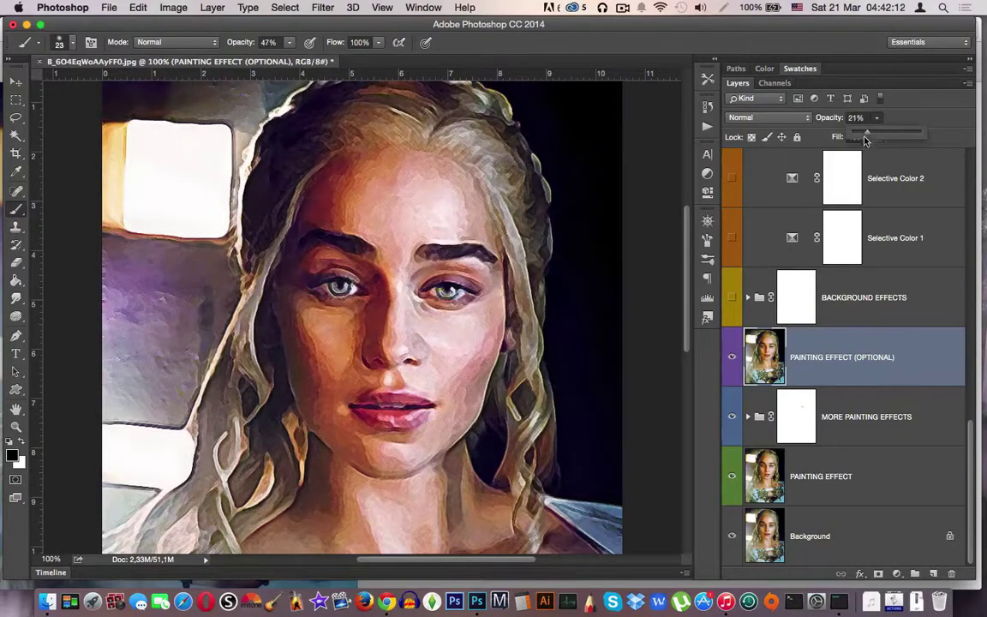
drag(866, 140, 866, 137)
Expand the MORE PAINTING EFFECTS group and collapse the COLOR SETTINGS group
click(748, 417)
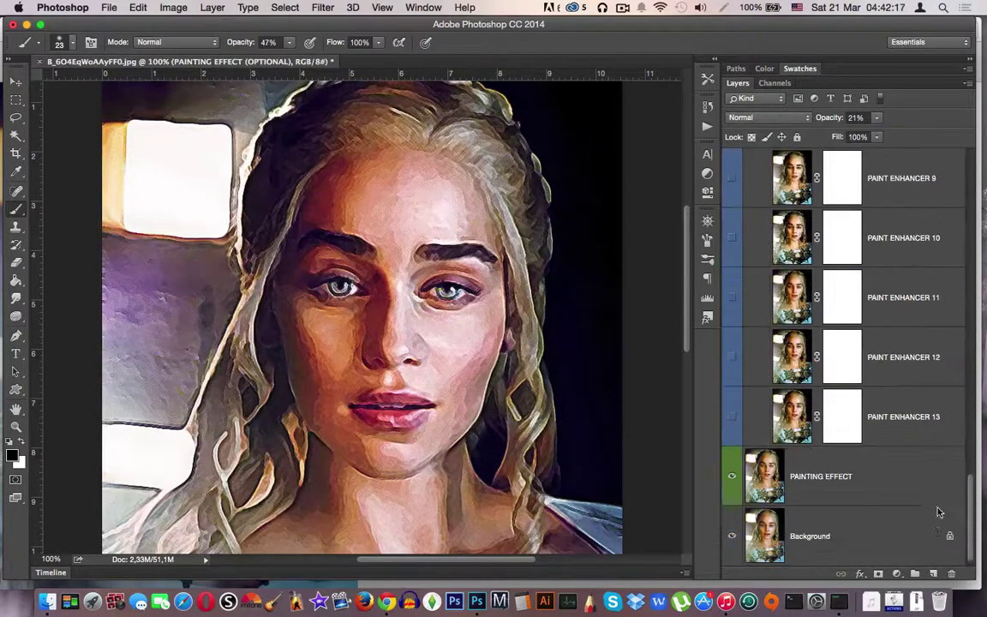
scroll(750, 462, up, 5)
scroll(750, 491, up, 10)
scroll(974, 309, up, 10)
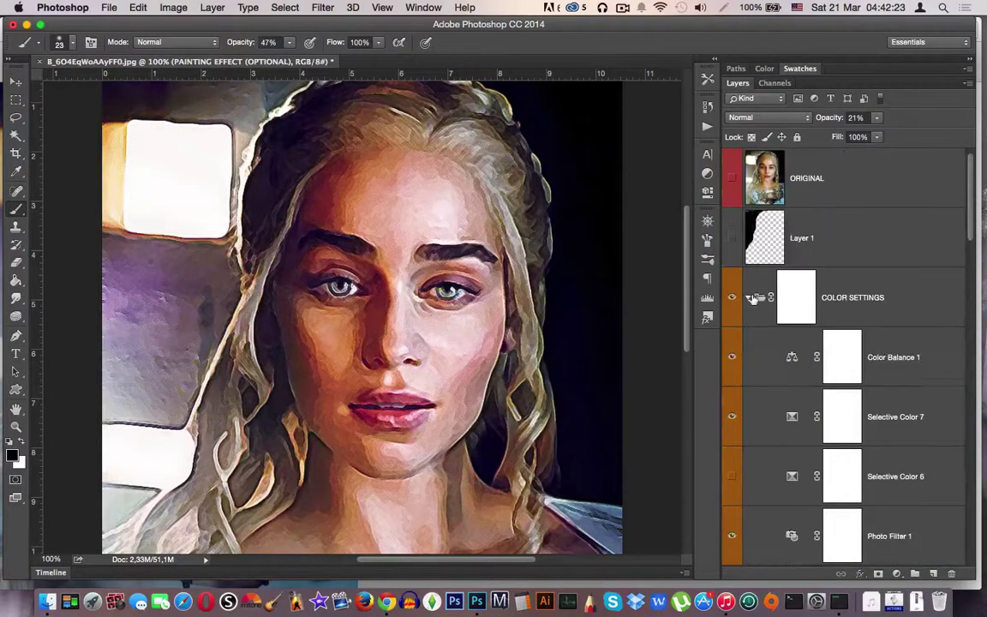
super+click(748, 298)
Toggle the ORIGINAL photo on and off to compare the face with the painting
click(731, 178)
scroll(661, 161, down, 5)
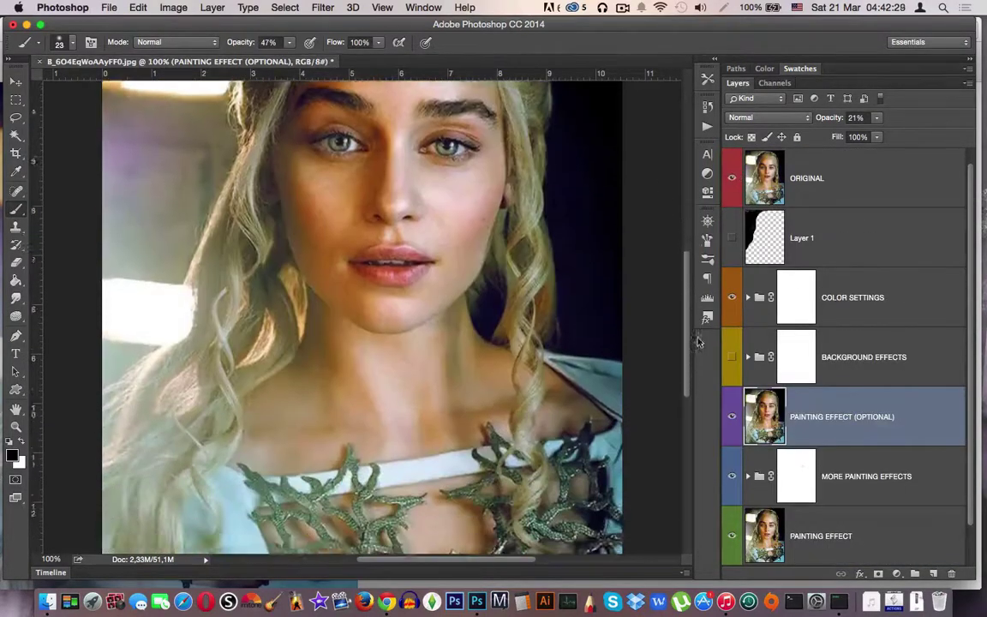
scroll(661, 161, down, 5)
click(732, 180)
click(733, 178)
click(732, 177)
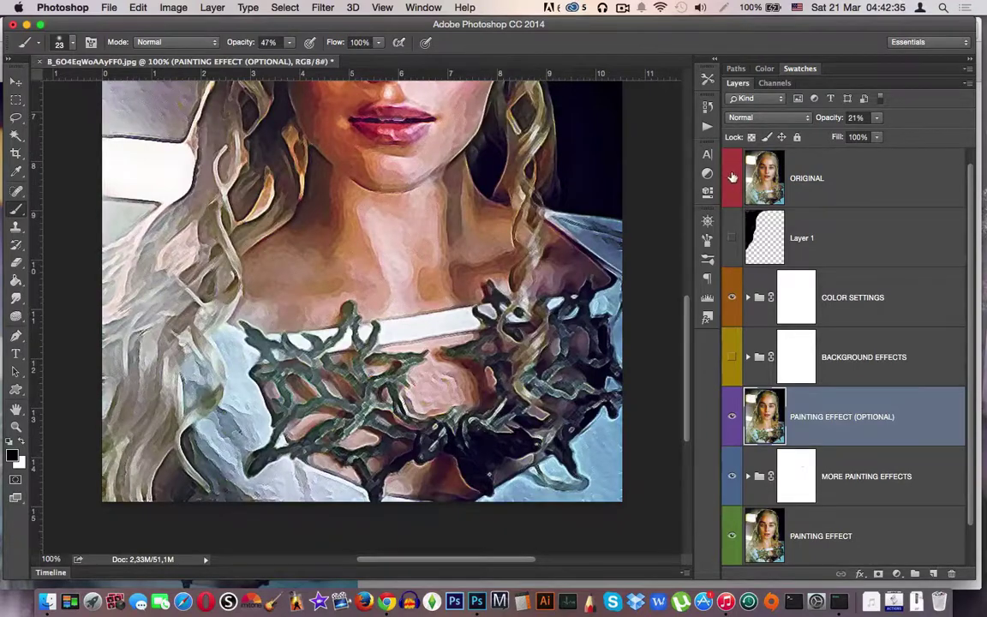
click(732, 178)
scroll(655, 158, up, 4)
scroll(655, 159, up, 6)
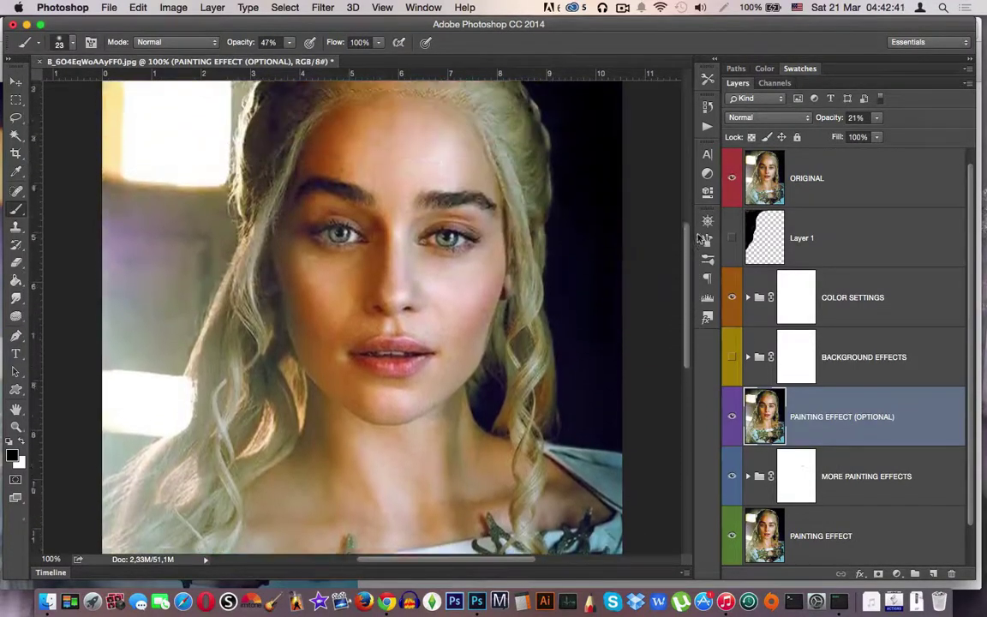
click(736, 178)
click(733, 178)
click(733, 177)
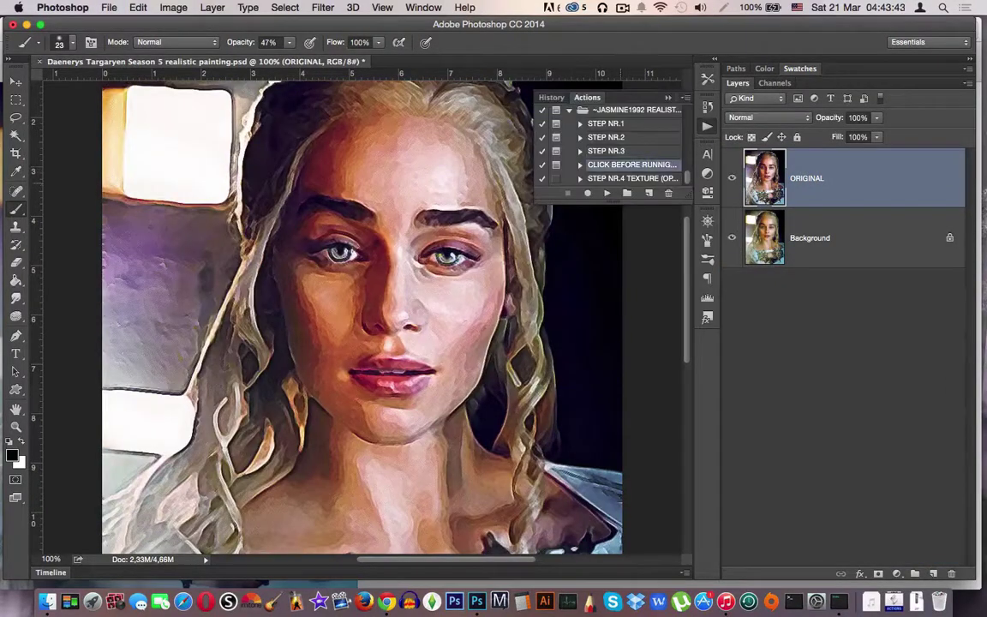
Continue the action to build the Textures group, inspect the texture close up, then fit to screen
mouse_move(492, 121)
mouse_down()
mouse_move(469, 324)
mouse_move(830, 328)
mouse_up()
click(916, 478)
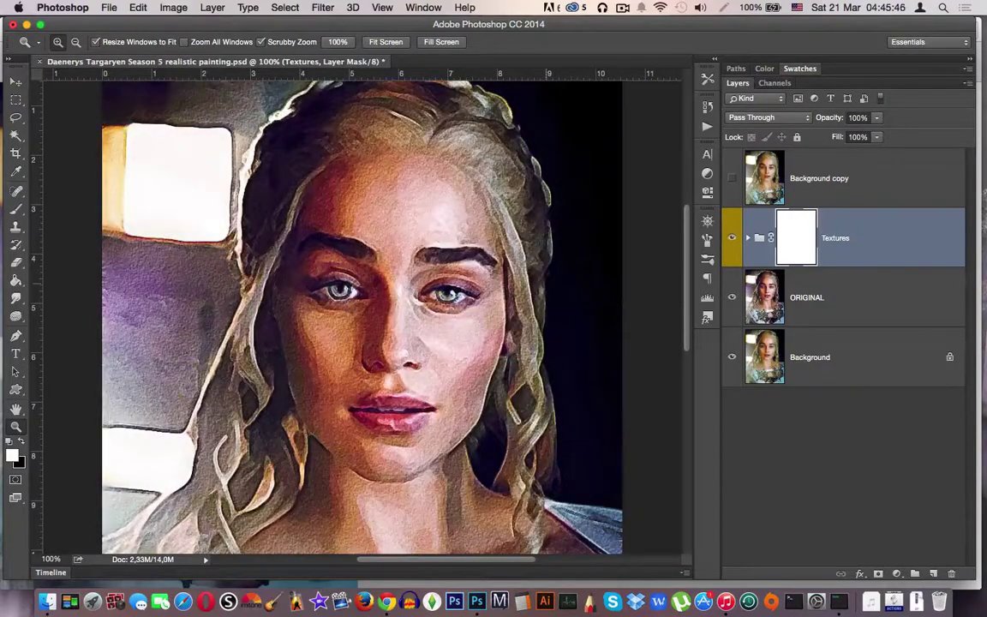
click(393, 358)
alt+click(393, 358)
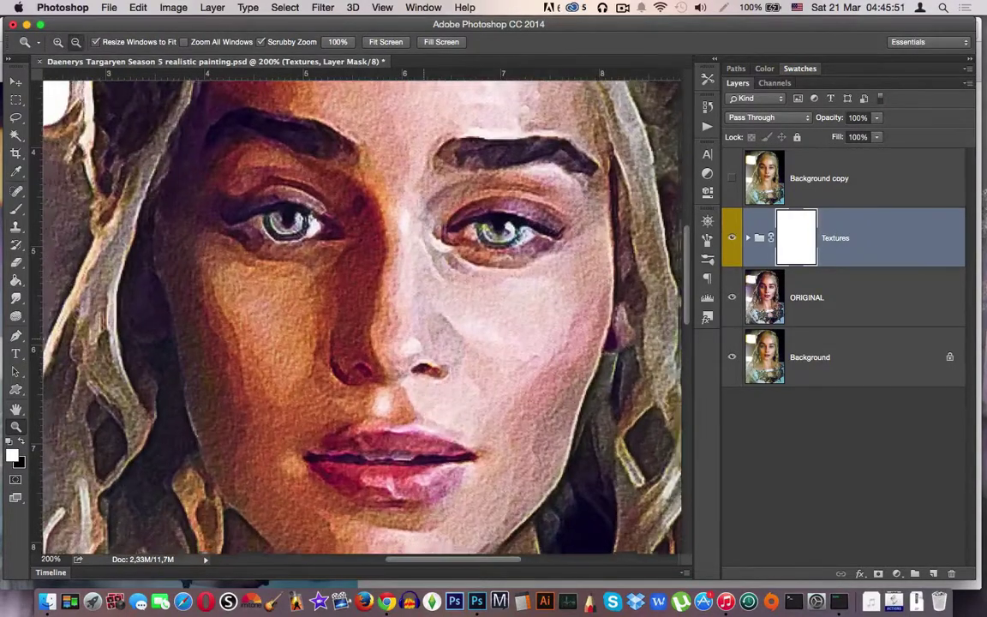
key(ctrl+0)
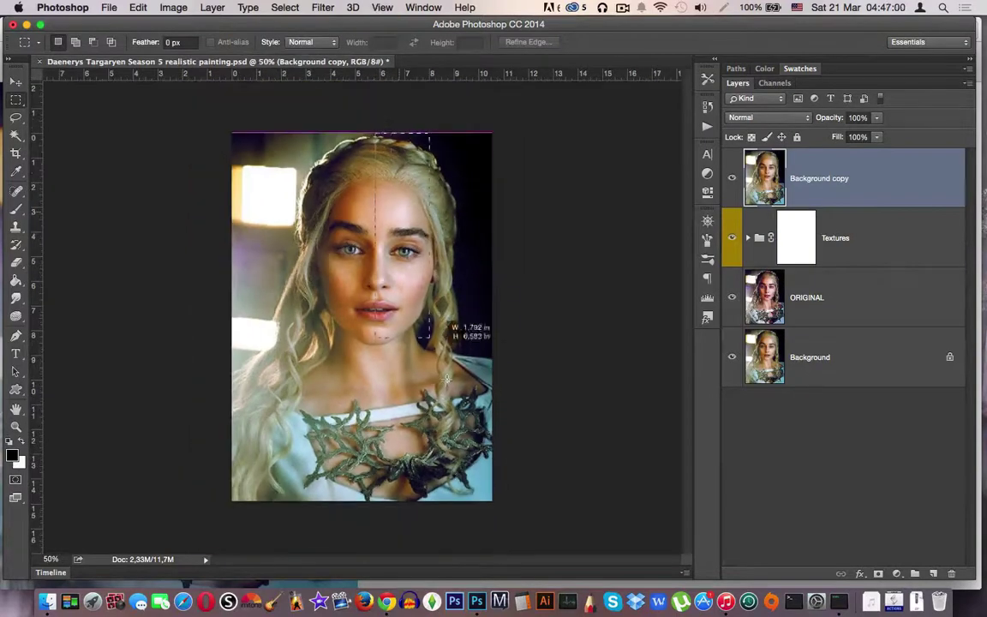
Clear the right half of Background copy and edge it with a black Stroke divider
drag(452, 315, 494, 501)
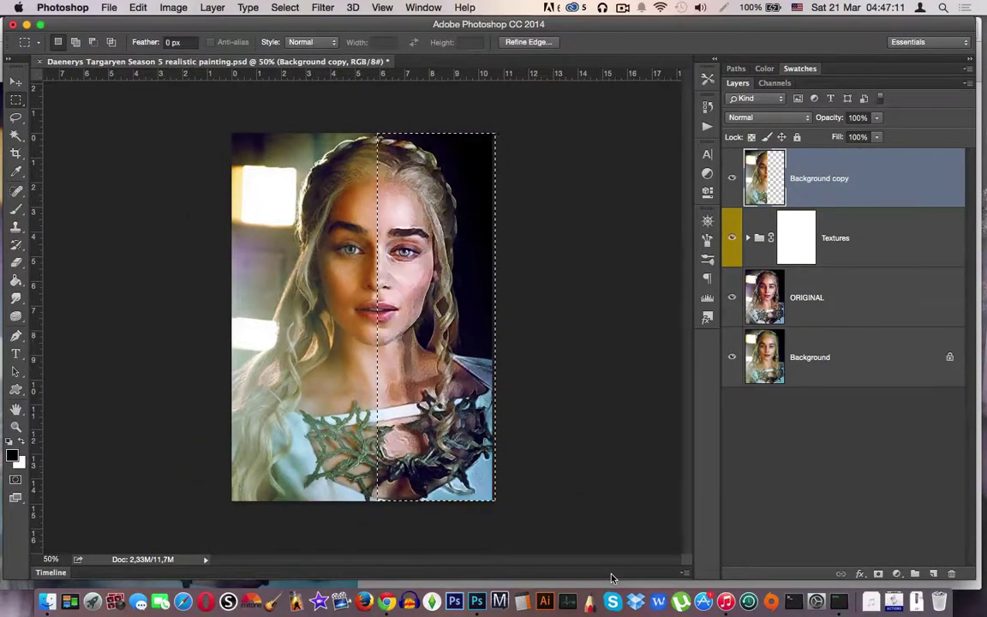
click(542, 292)
double_click(784, 168)
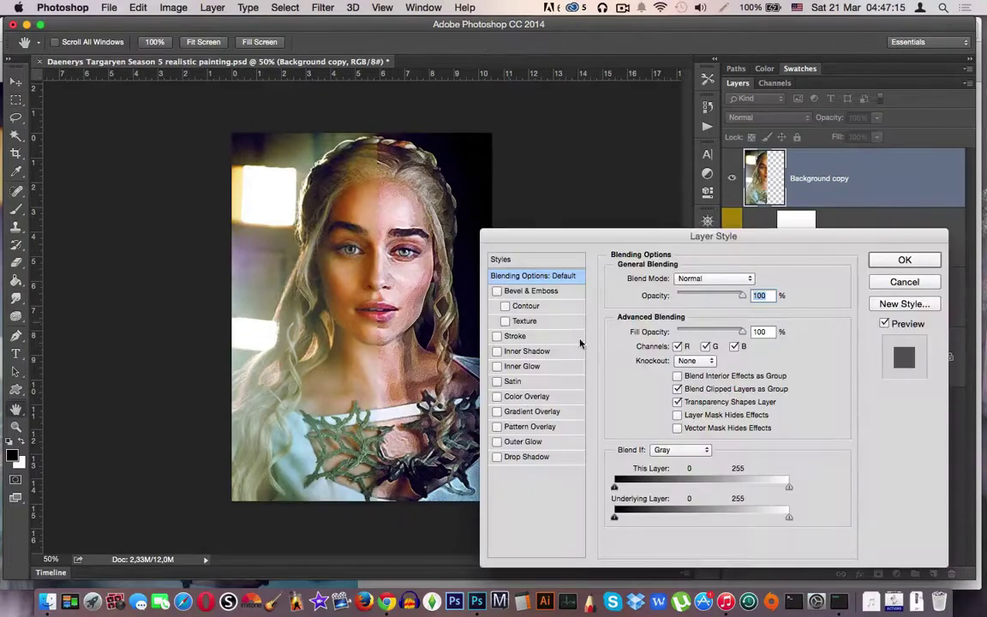
click(514, 336)
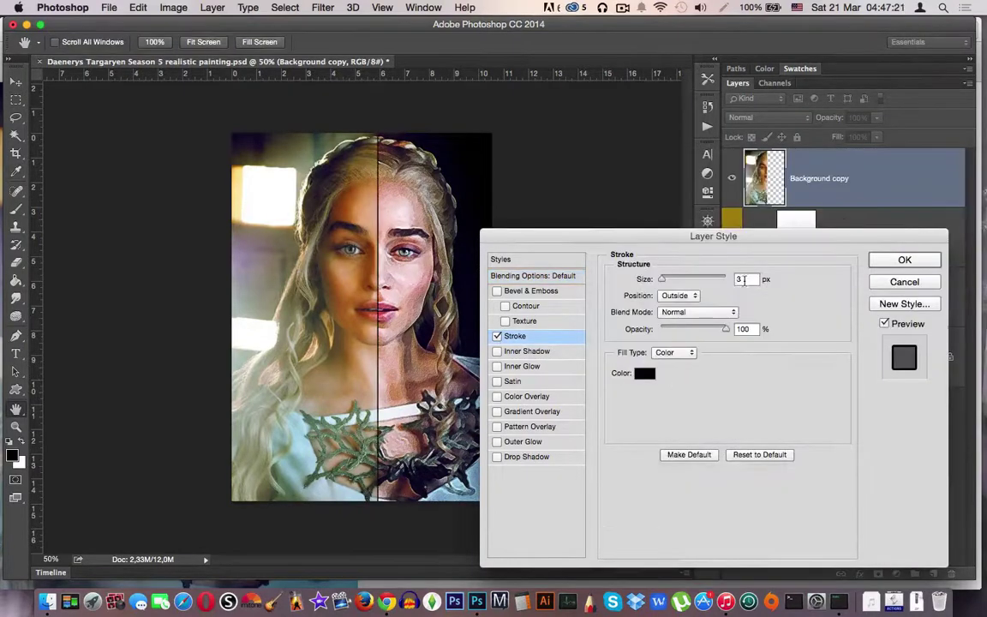
key(Return)
Zoom to 100% to inspect the divider line, then fit the whole image on screen
key(z)
click(361, 314)
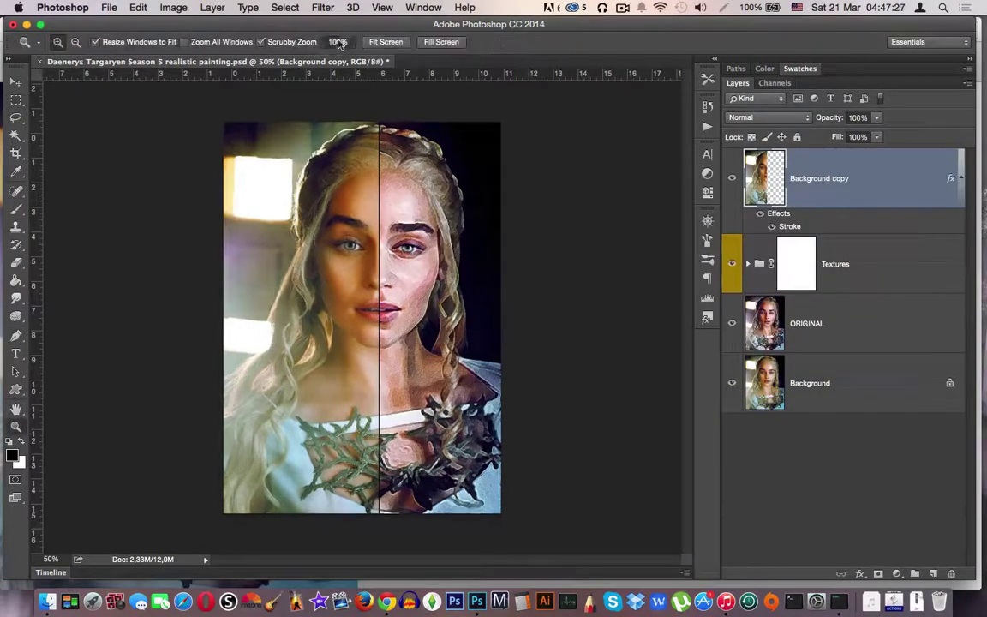
scroll(681, 317, down, 5)
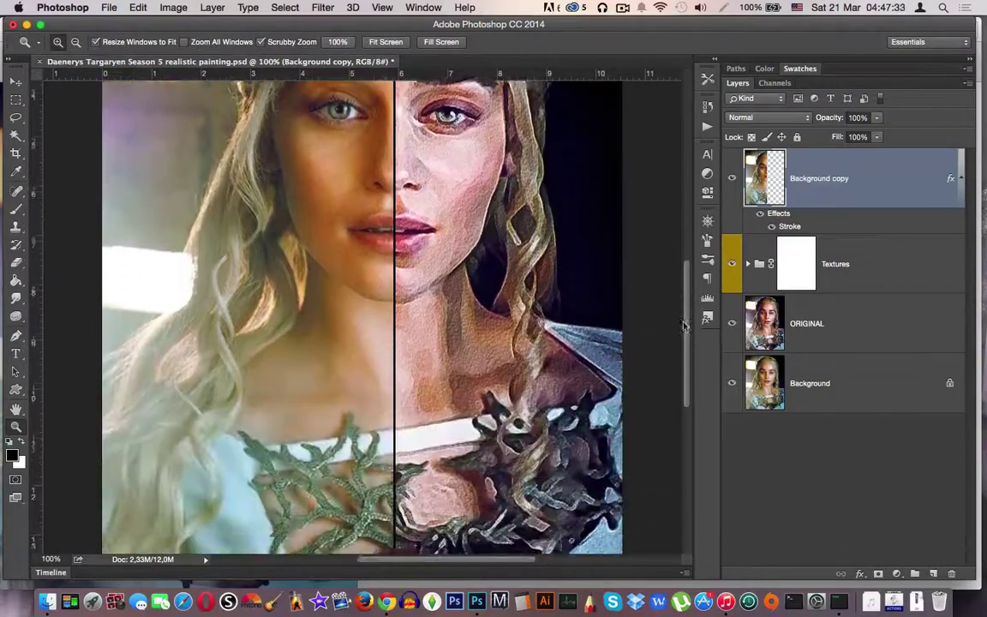
scroll(618, 303, up, 2)
scroll(618, 289, up, 2)
scroll(618, 291, down, 1)
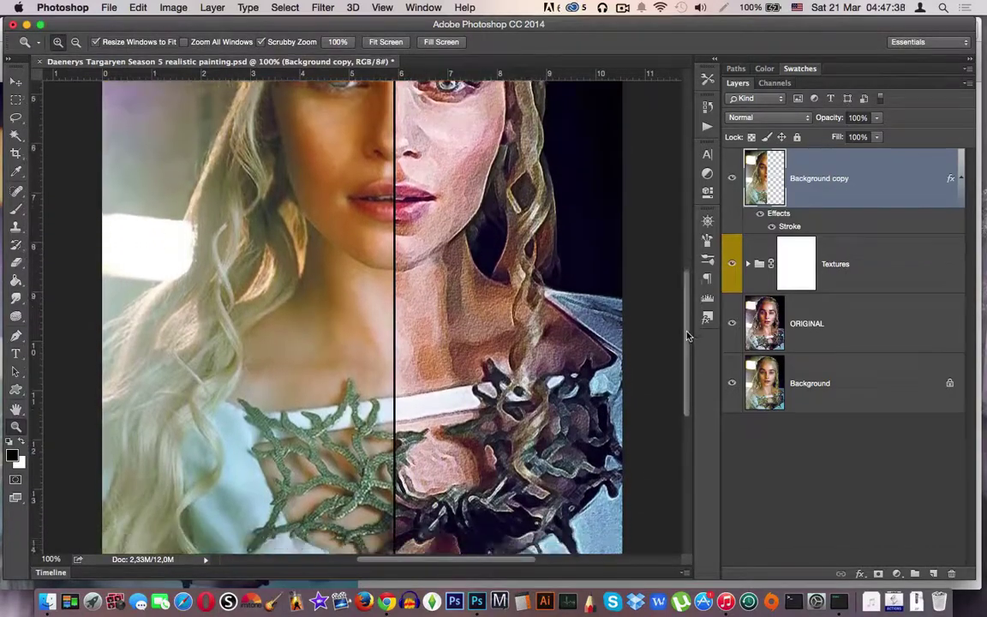
scroll(618, 297, down, 2)
scroll(621, 240, up, 5)
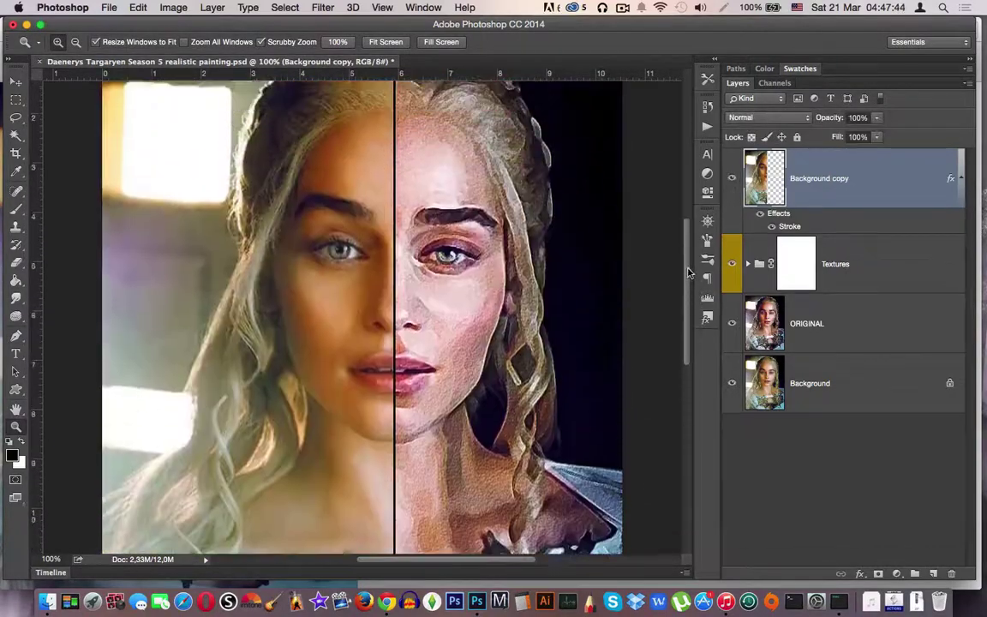
scroll(557, 198, up, 1)
click(387, 42)
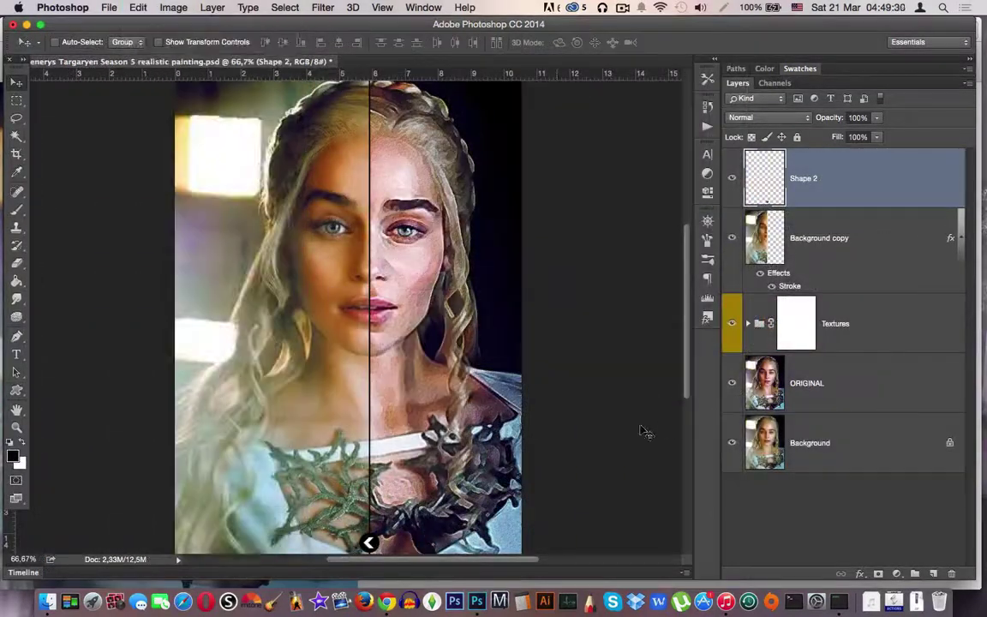
Scroll down and zoom the view to 100% on the face
scroll(619, 331, down, 2)
scroll(618, 330, down, 2)
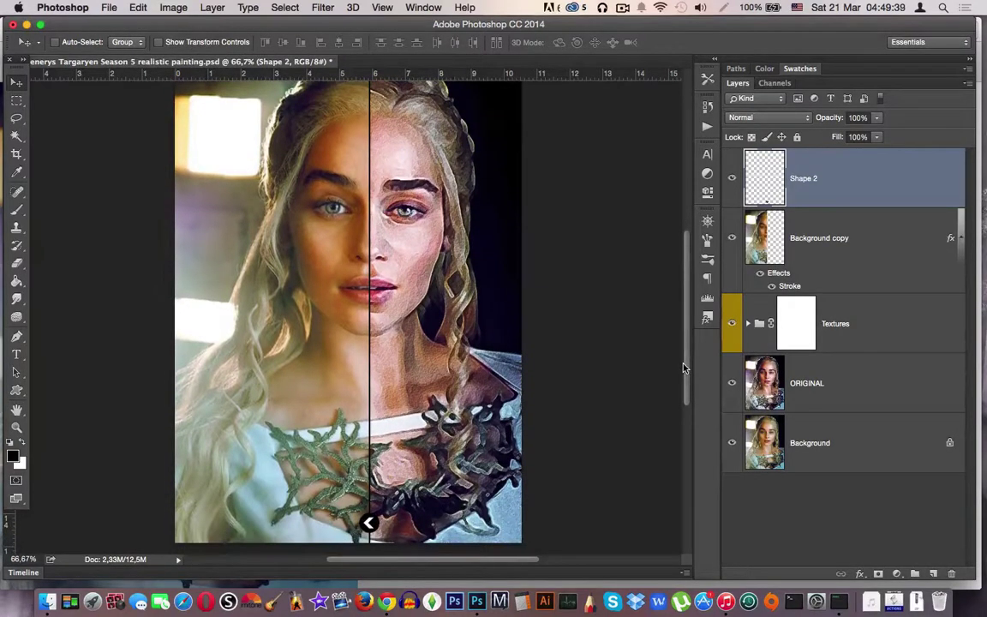
key(z)
click(622, 291)
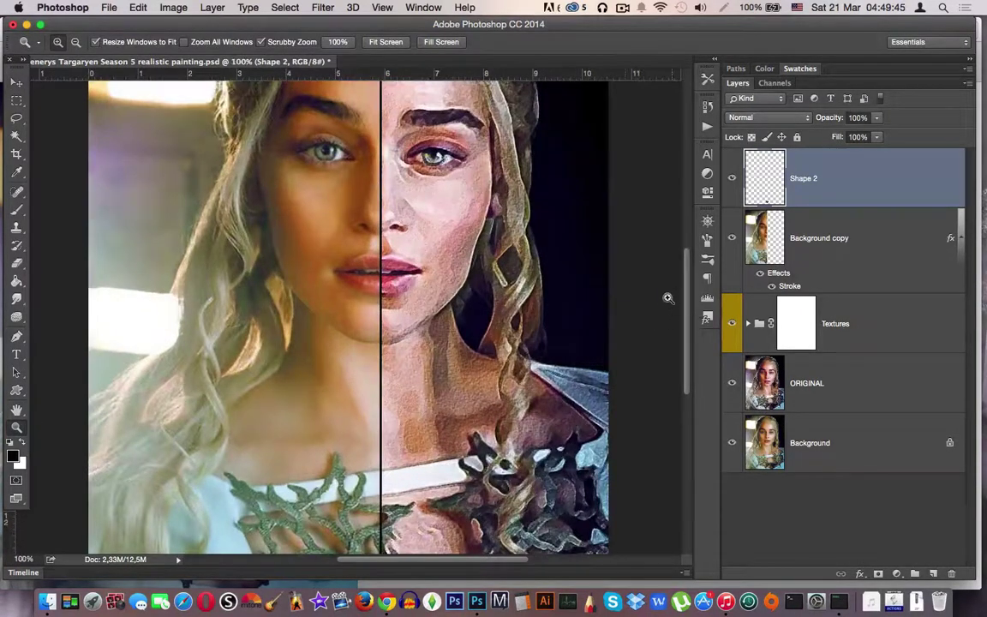